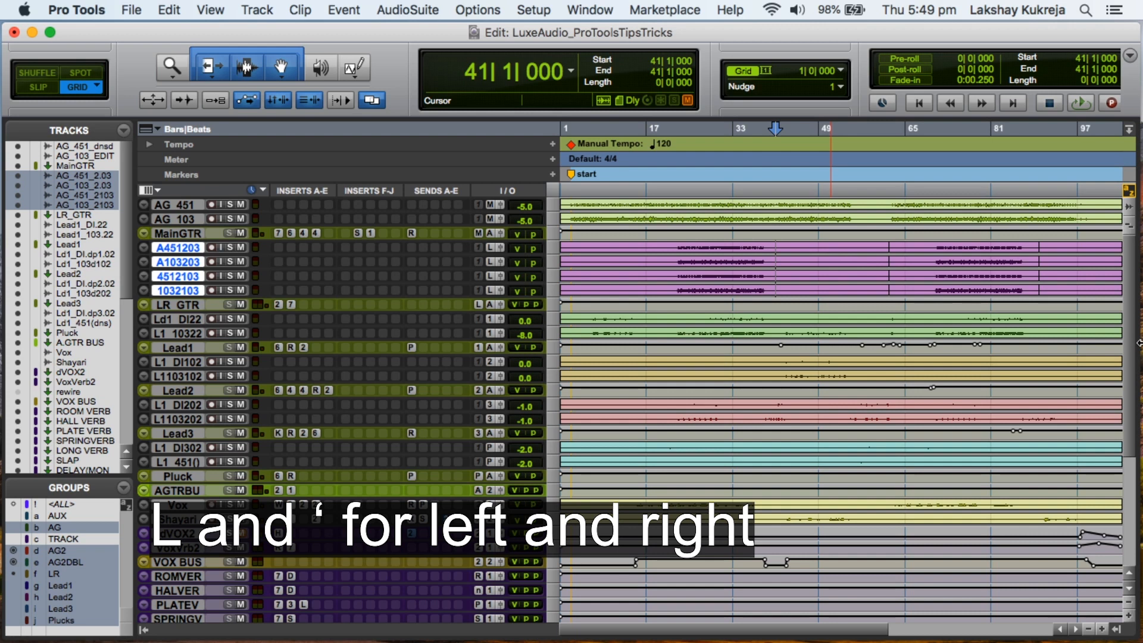
Jump the edit cursor back and forth between clip boundaries on the four purple guitar tracks, and return it to the session start.
key(apostrophe)
key(apostrophe)
key(l)
key(l)
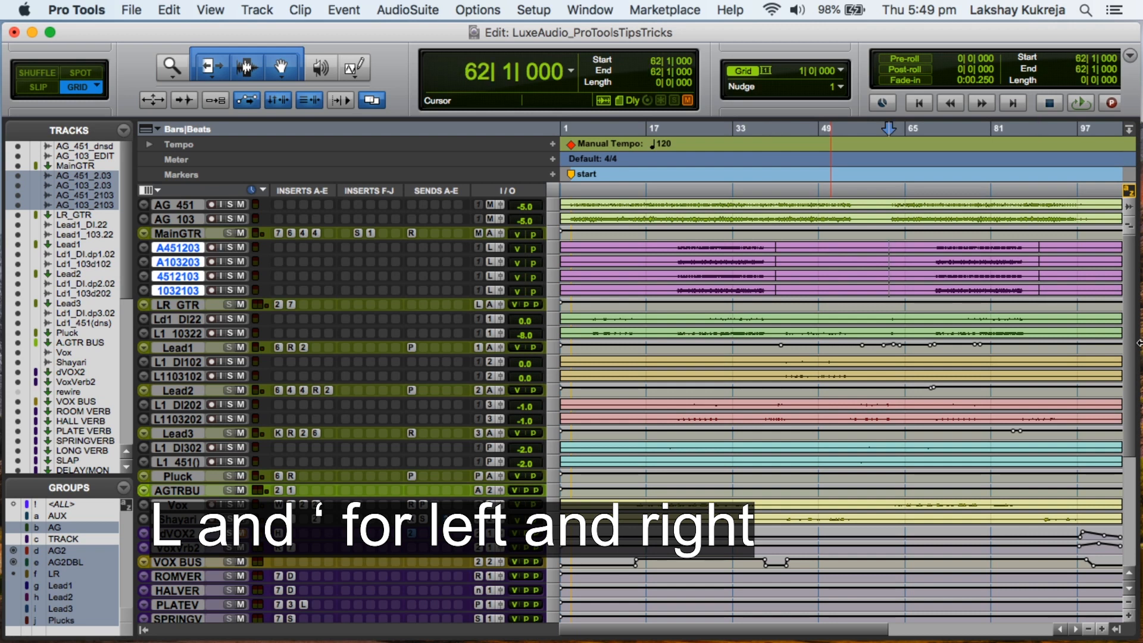
key(apostrophe)
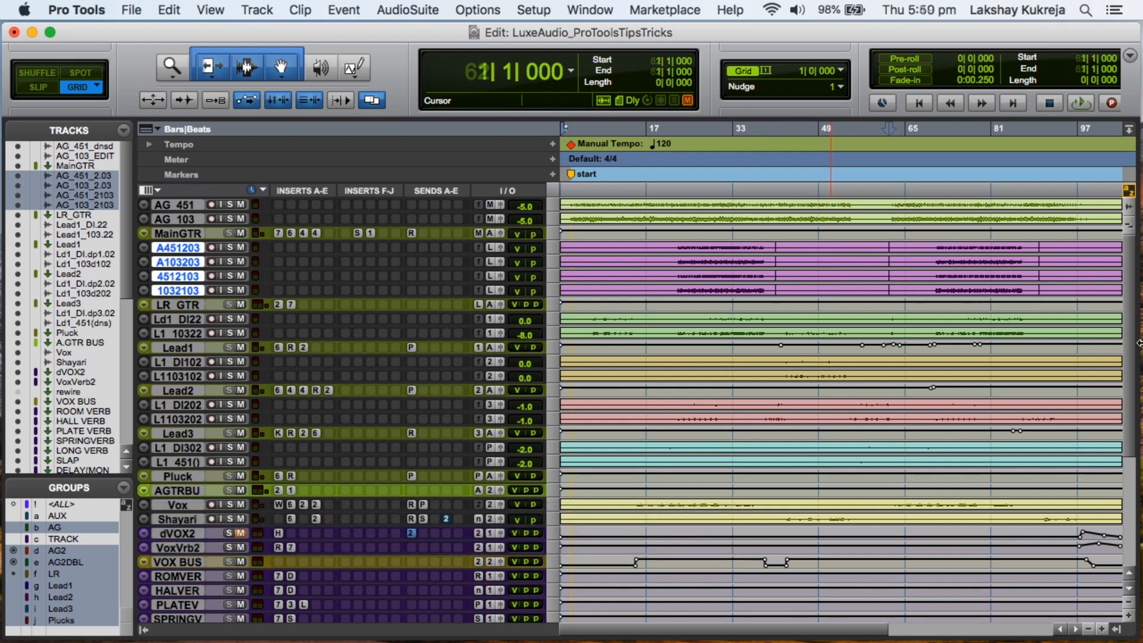
key(Return)
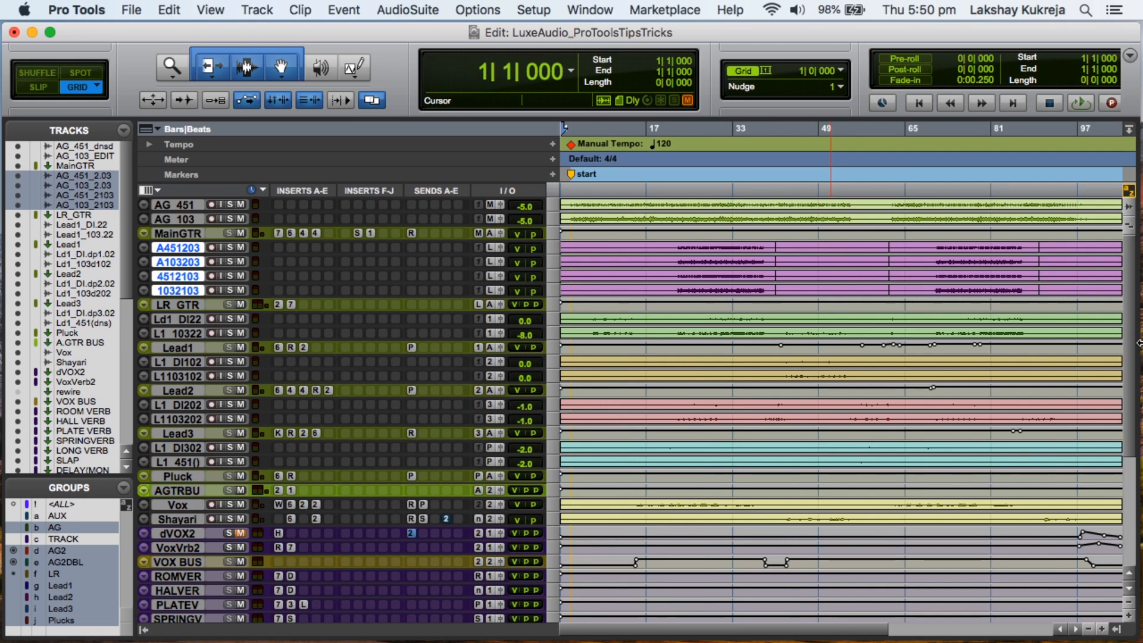
Turn on Tab to Transient and advance the edit cursor to the first transients on the four selected guitar tracks.
key(alt+super+Tab)
key(Tab)
key(Tab)
key(Tab)
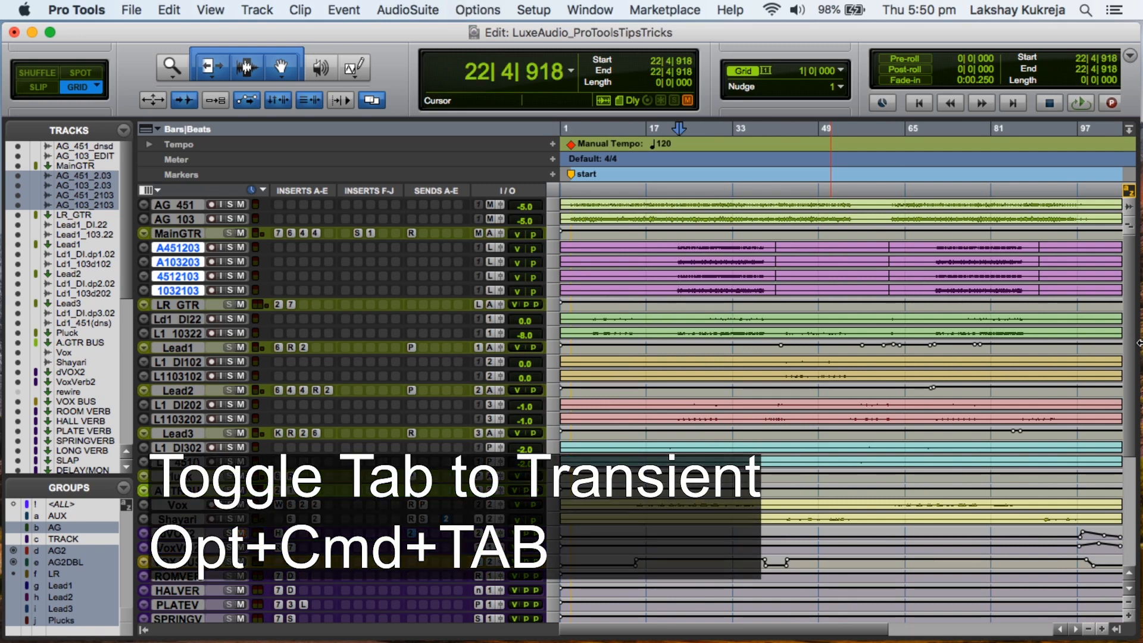
Advance the edit cursor transient by transient through bar 23 into bar 24 on the zoomed-in guitar tracks.
key(super+bracketright)
key(super+bracketright)
key(super+bracketright)
key(super+bracketright)
key(super+bracketright)
key(super+bracketright)
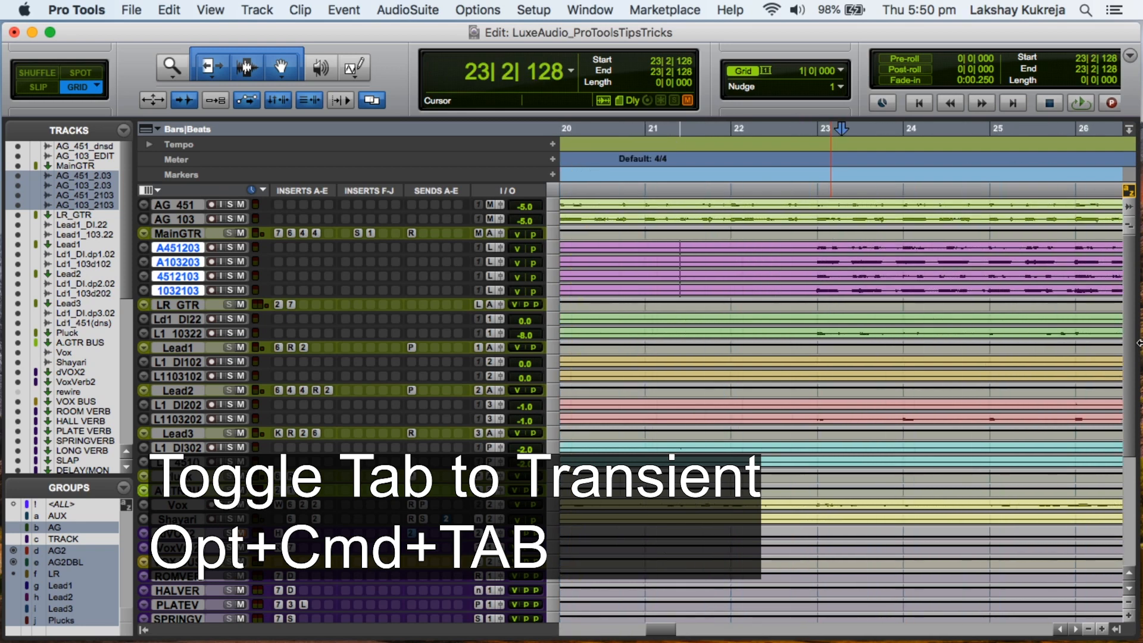
key(Tab)
key(Tab)
key(Tab)
key(Tab)
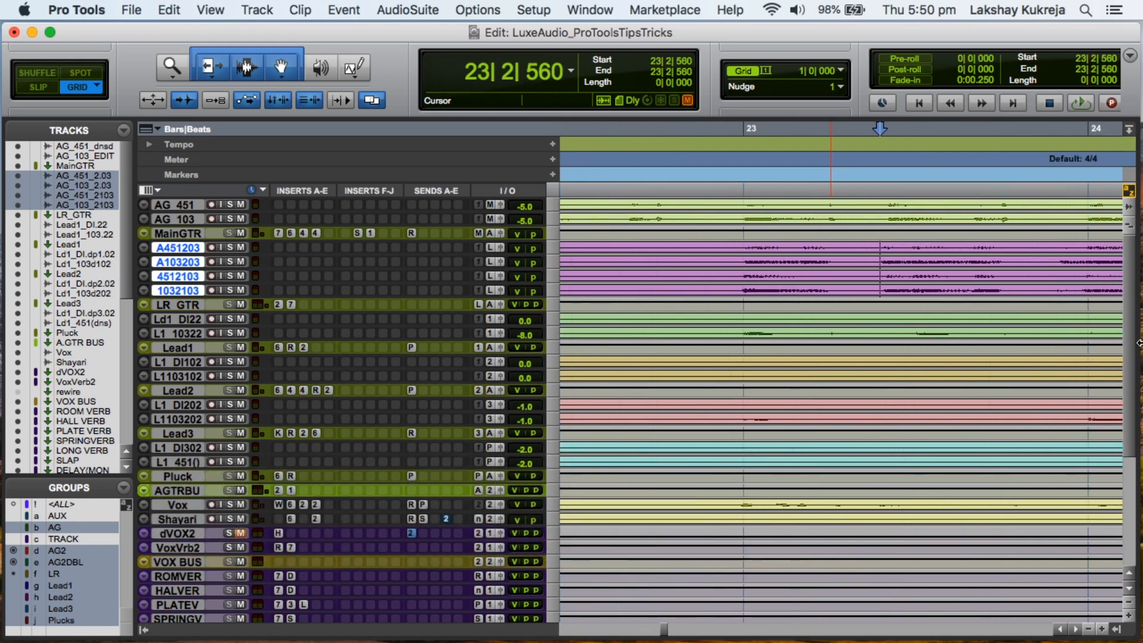
key(Tab)
key(Tab)
key(Tab)
key(Tab)
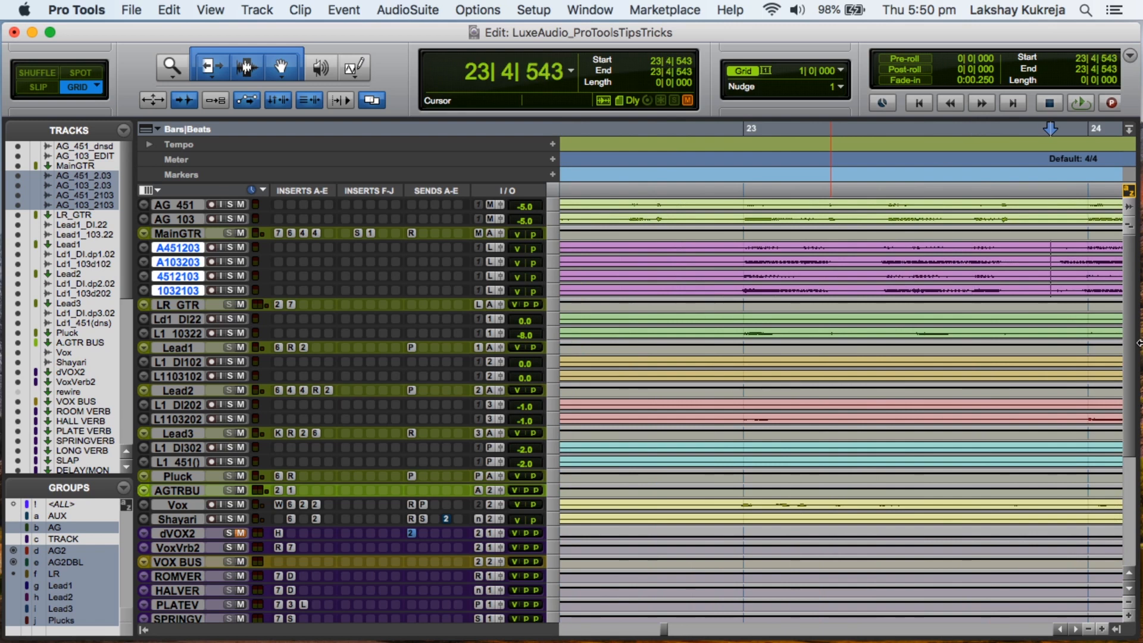
key(Tab)
key(Tab)
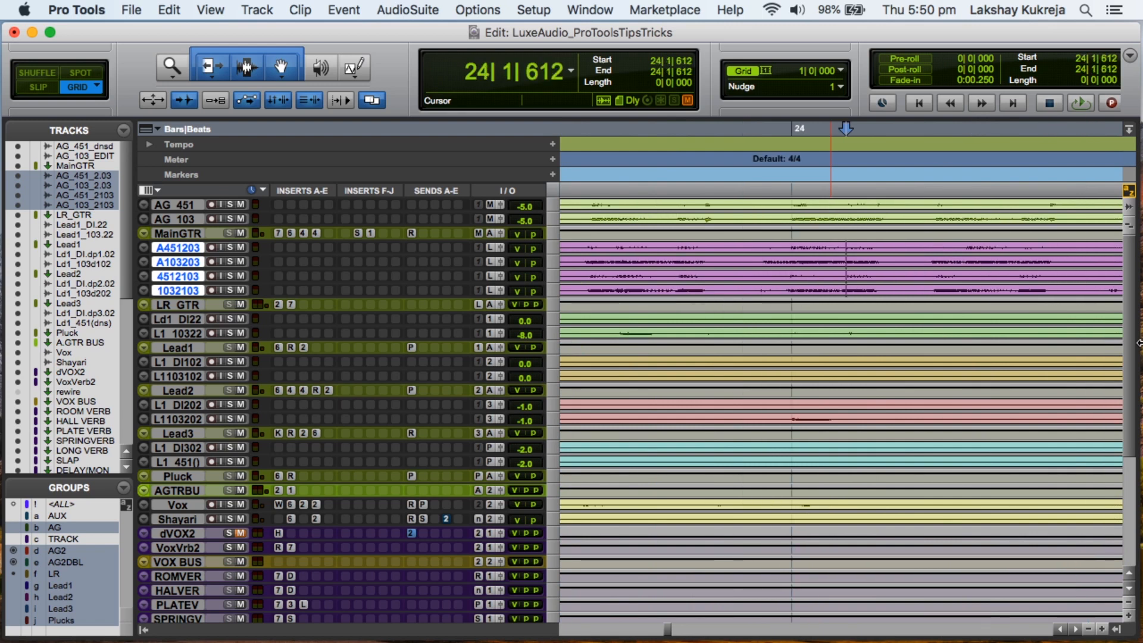
Move the edit cursor back through the preceding transients on the selected guitar tracks.
key(alt+Tab)
key(alt+Tab)
key(alt+Tab)
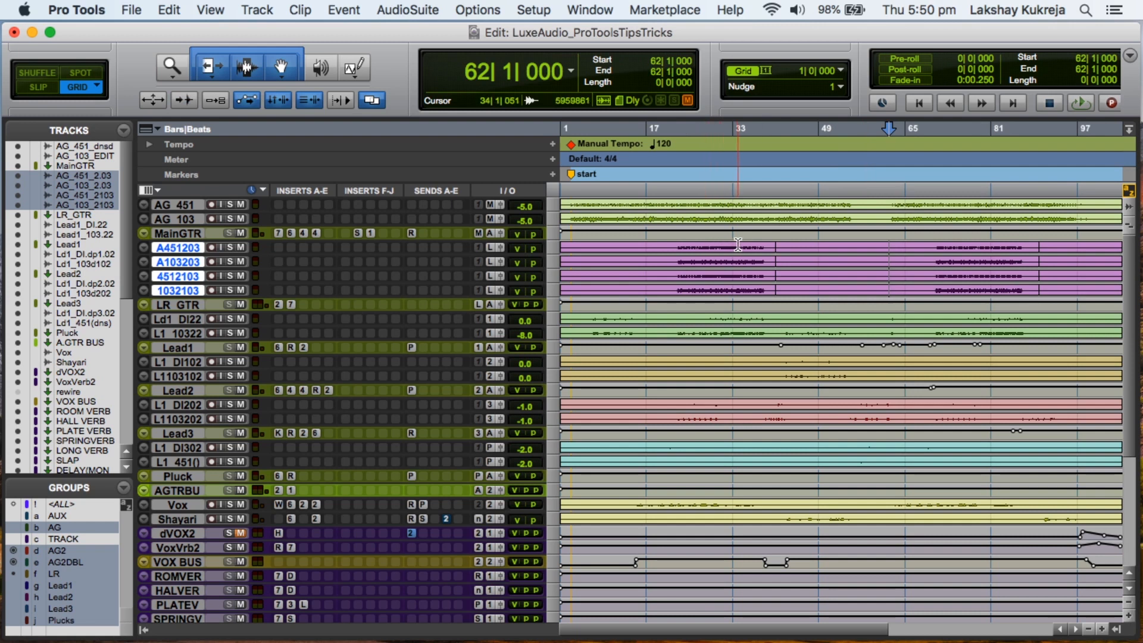
Heal the clip separations between bars 34 and 95 on the four purple guitar tracks.
drag(738, 244, 1073, 253)
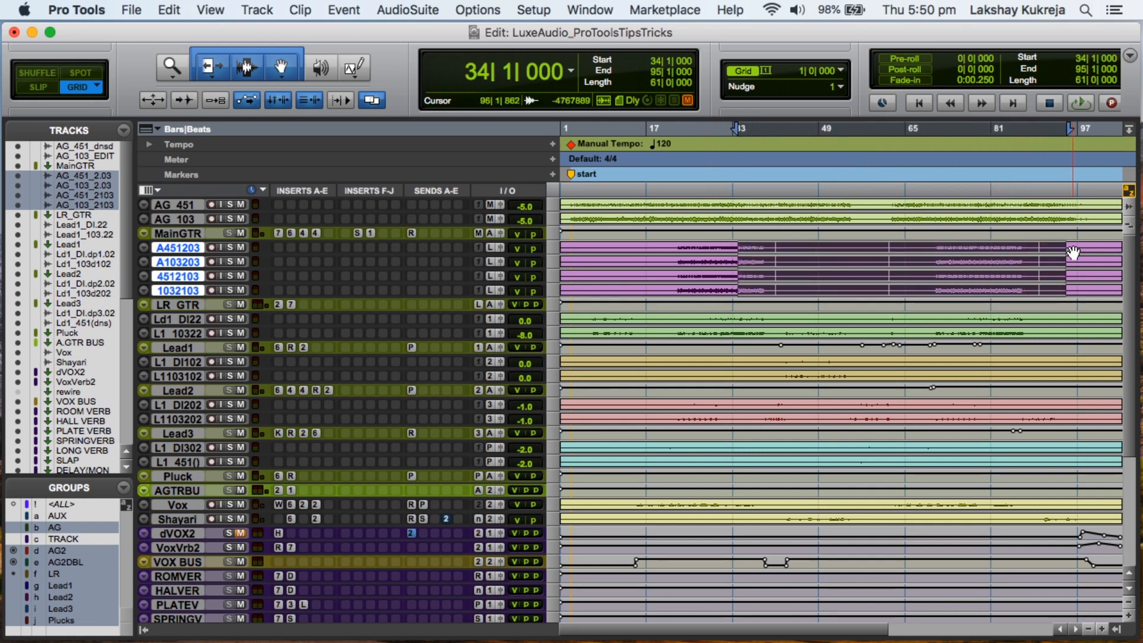
key(super+h)
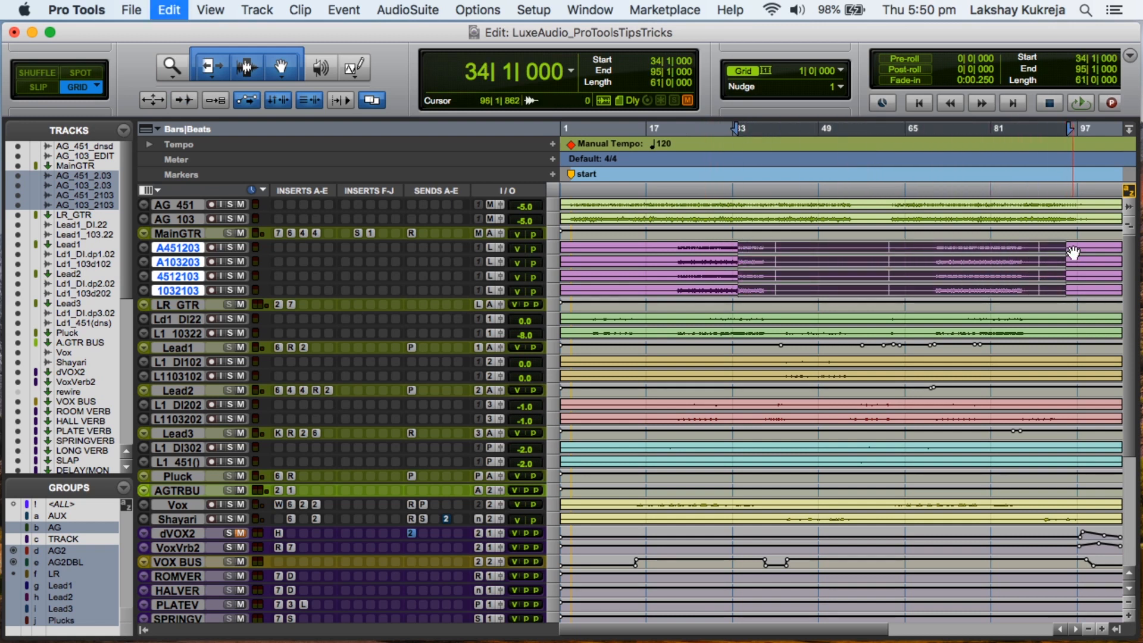
click(837, 245)
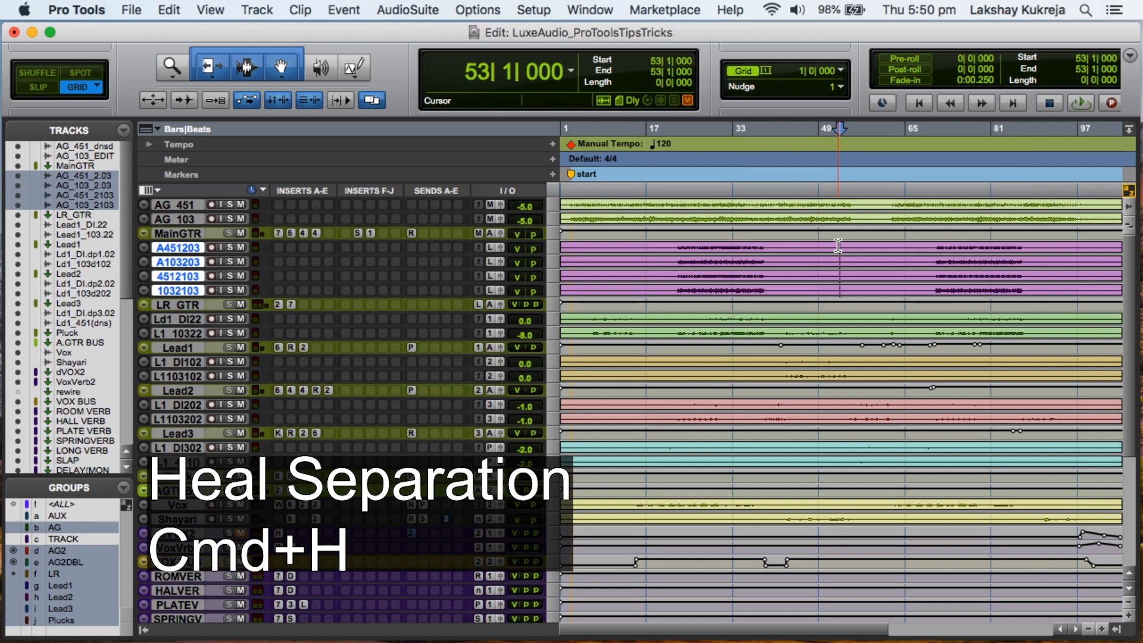
Separate the clips on the four purple guitar tracks at bars 57 and 68.
click(776, 247)
click(862, 246)
key(super+e)
click(921, 247)
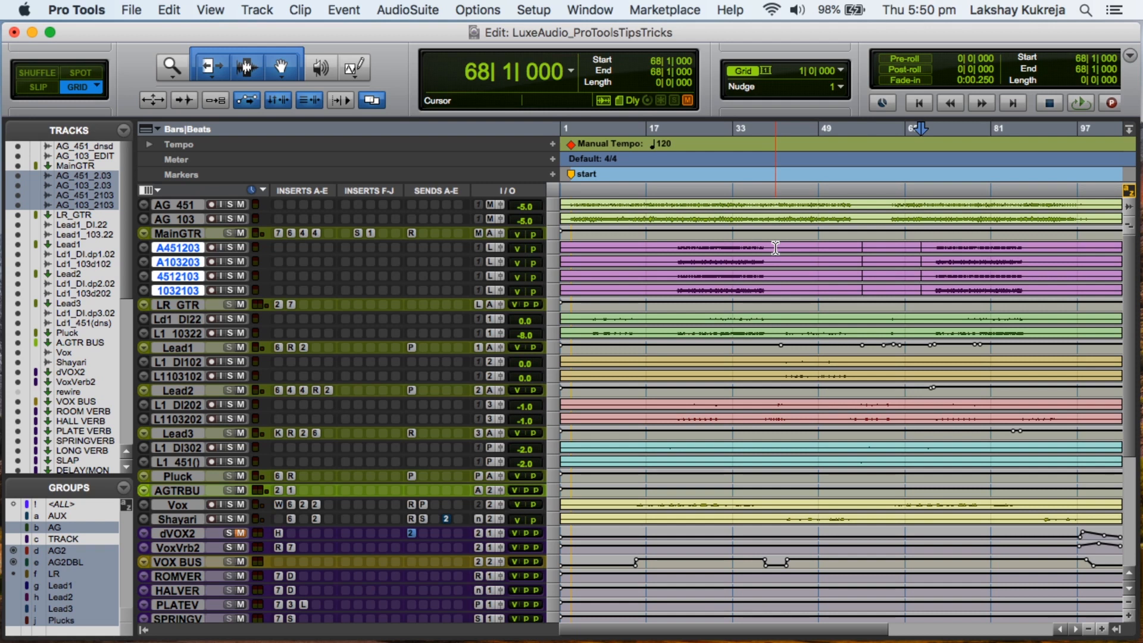
Jump the edit cursor between the clip boundaries and the session start, ending at bar 57, and turn Tab to Transient on.
key(alt+Tab)
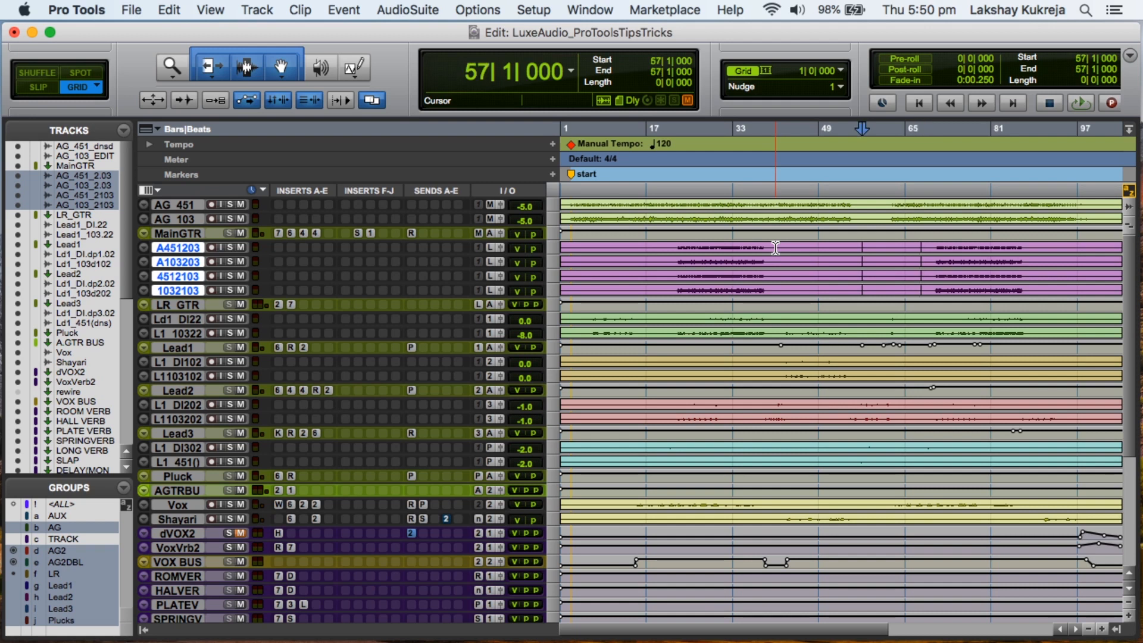
key(Return)
key(Tab)
key(super+alt+Tab)
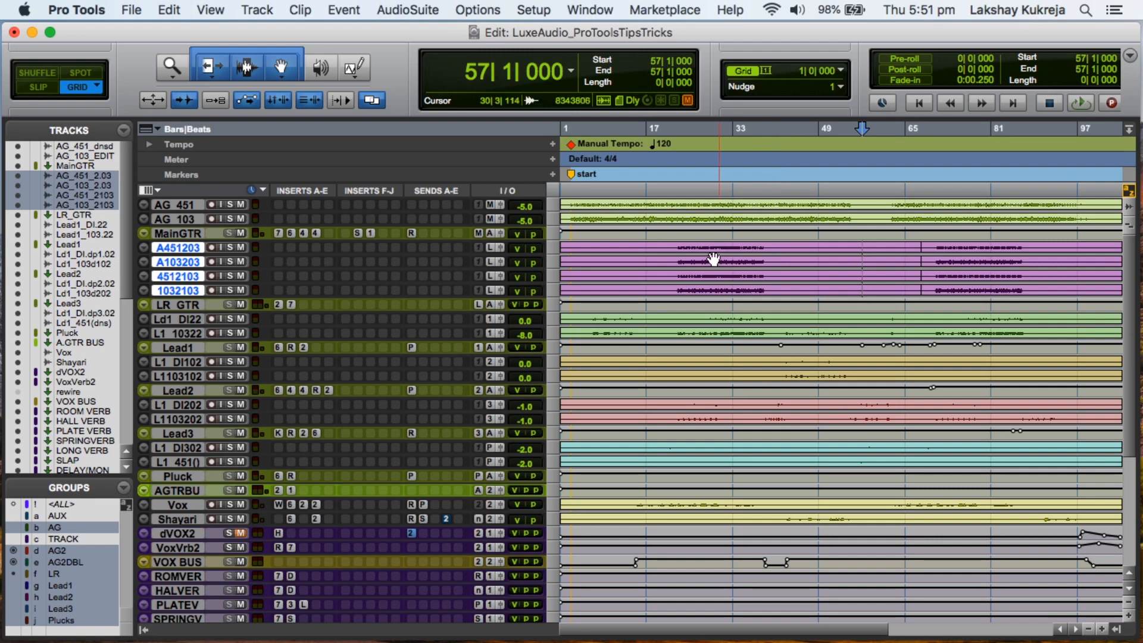
Enlarge the four purple guitar tracks with Zoom Toggle and place the edit cursor at bar 23, where their waveforms start.
click(699, 245)
key(e)
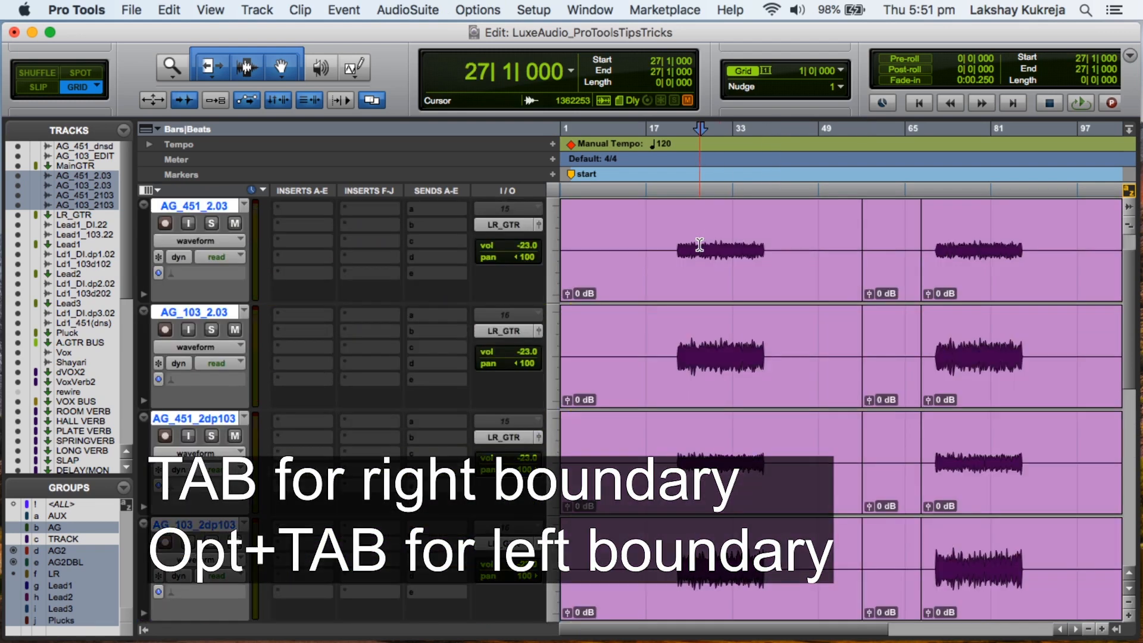
key(t)
key(t)
key(t)
click(676, 240)
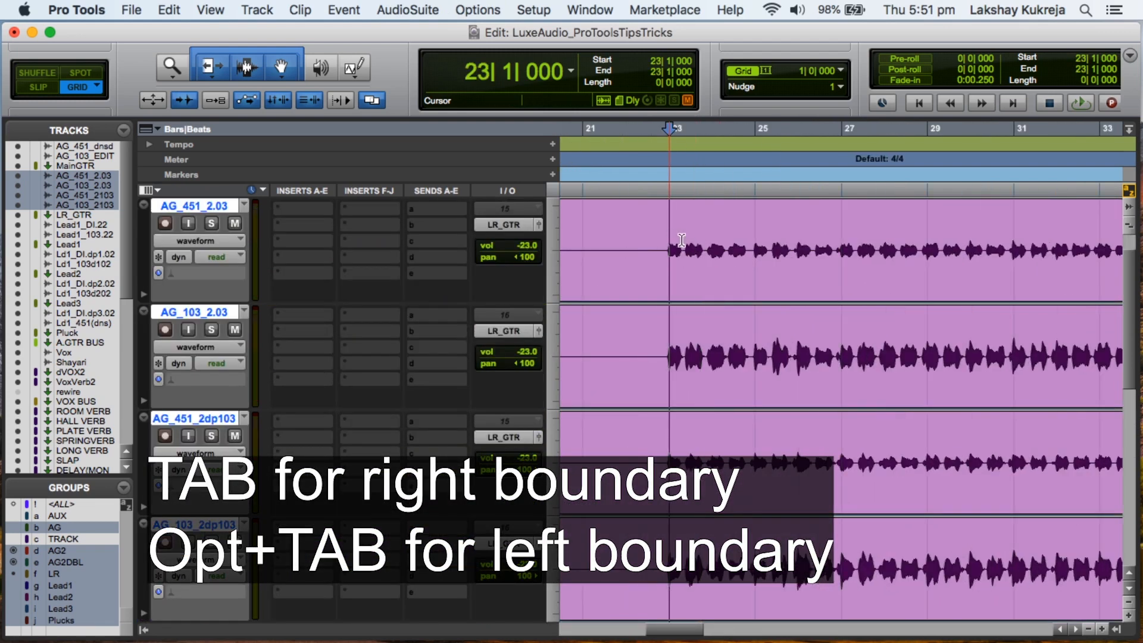
Step the edit cursor forward and backward through the transients just after bar 23 on the enlarged guitar tracks.
key(Tab)
key(Tab)
key(Tab)
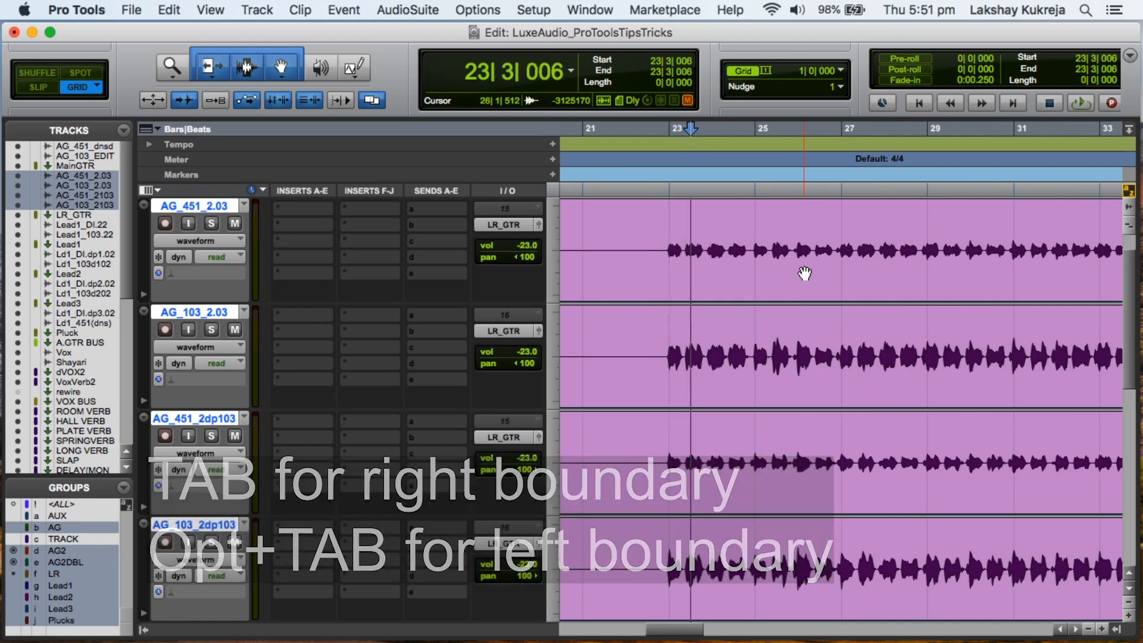
key(Tab)
key(alt+Tab)
key(alt+Tab)
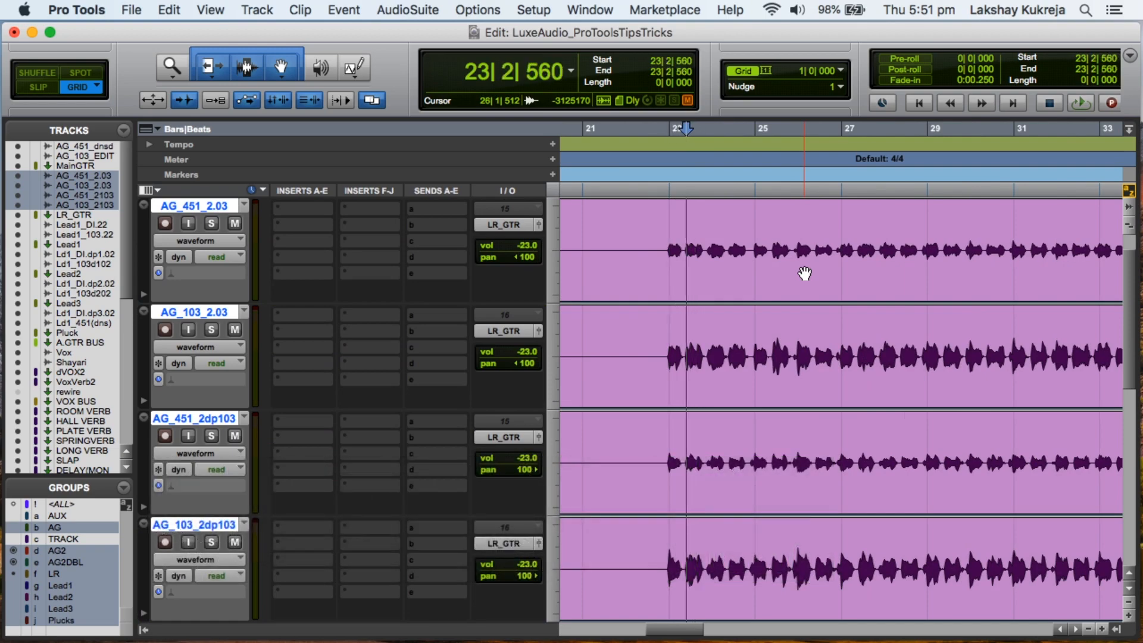
key(alt+Tab)
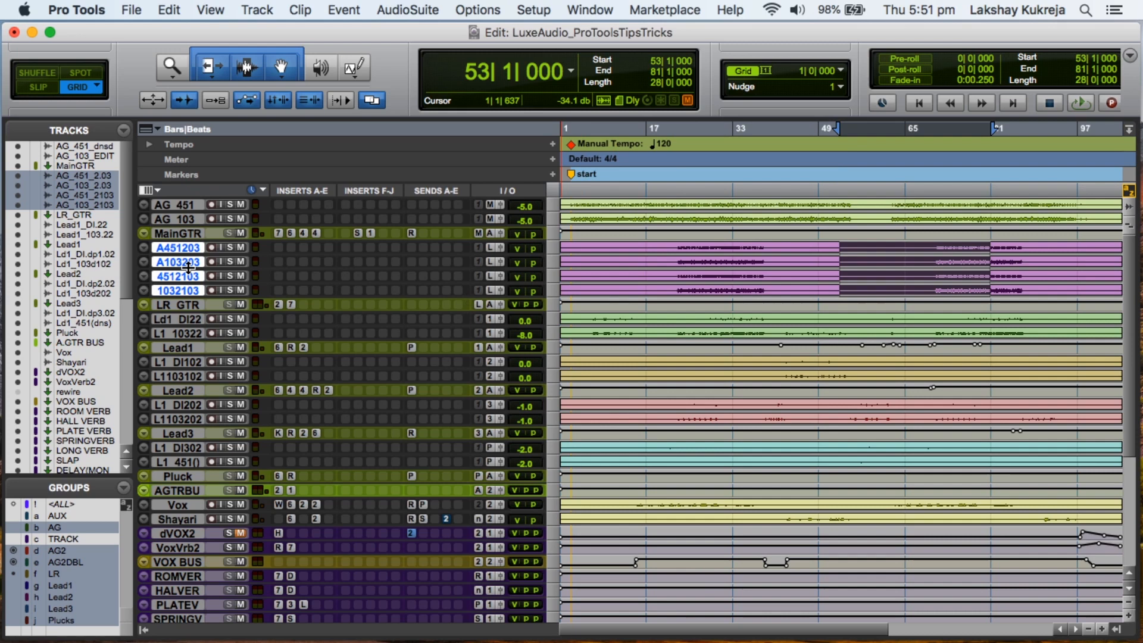
Increase the height of all tracks, zoom in on the timeline around bar 53, and place the edit cursor at bar 55.
drag(188, 268, 196, 340)
key(super+bracketright)
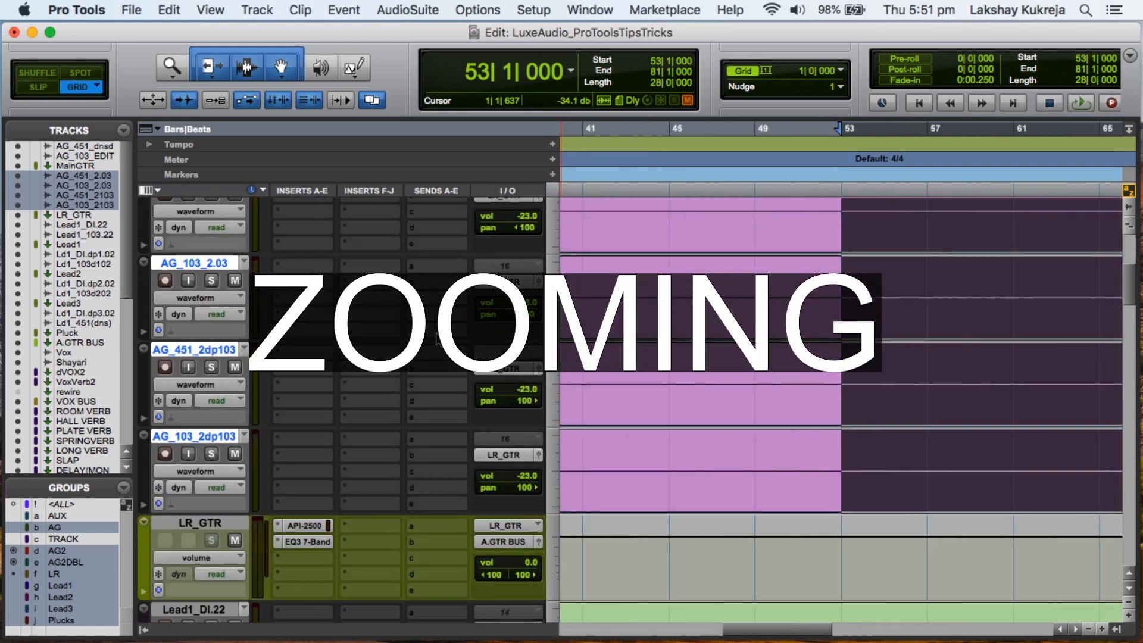
click(908, 438)
Look over the enlarged guitar tracks and their busses, from AG_103_EDIT down to A.GTR BUS, at different timeline positions.
scroll(909, 441, up, 3)
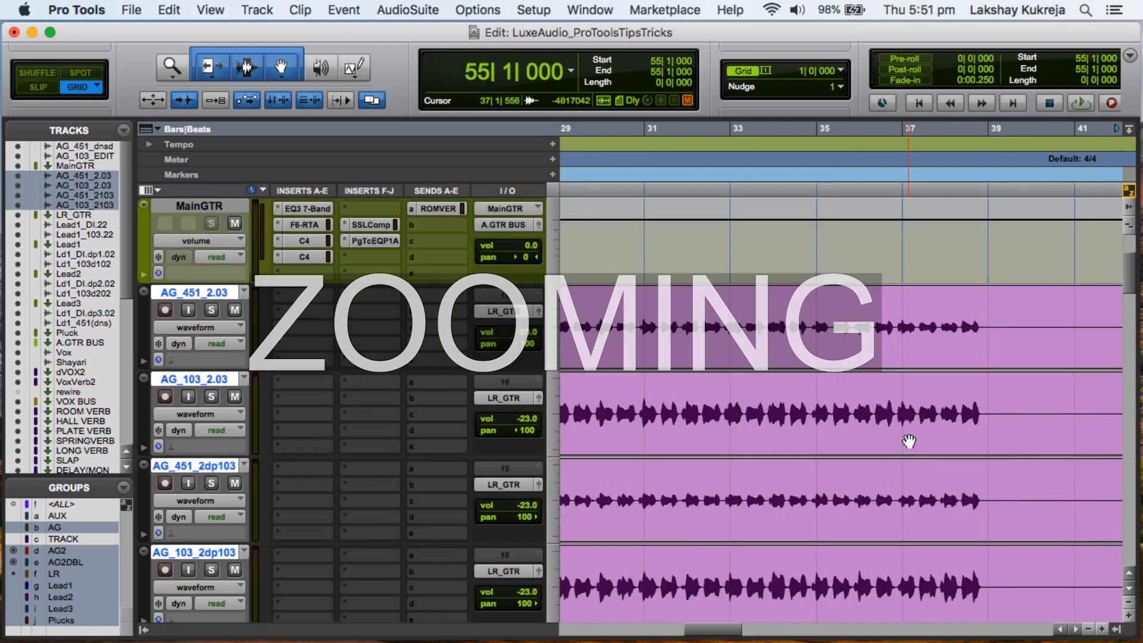
scroll(908, 441, down, 8)
scroll(909, 441, left, 8)
scroll(909, 441, up, 10)
scroll(909, 441, right, 8)
scroll(909, 441, down, 10)
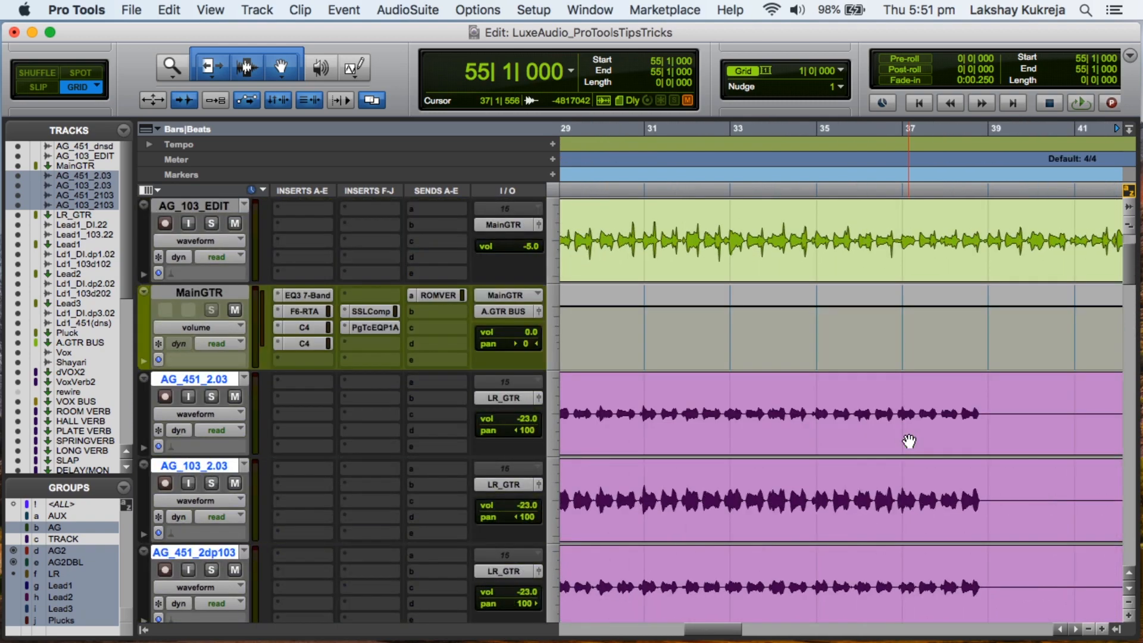
scroll(909, 441, up, 1)
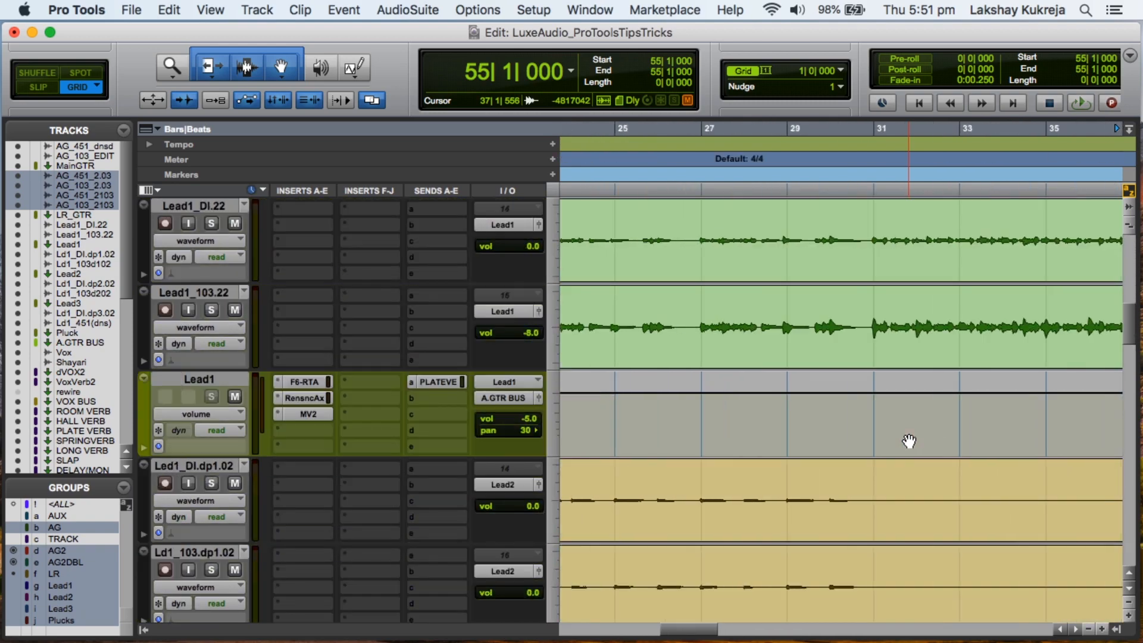
scroll(909, 441, down, 2)
scroll(909, 441, right, 2)
scroll(908, 441, down, 6)
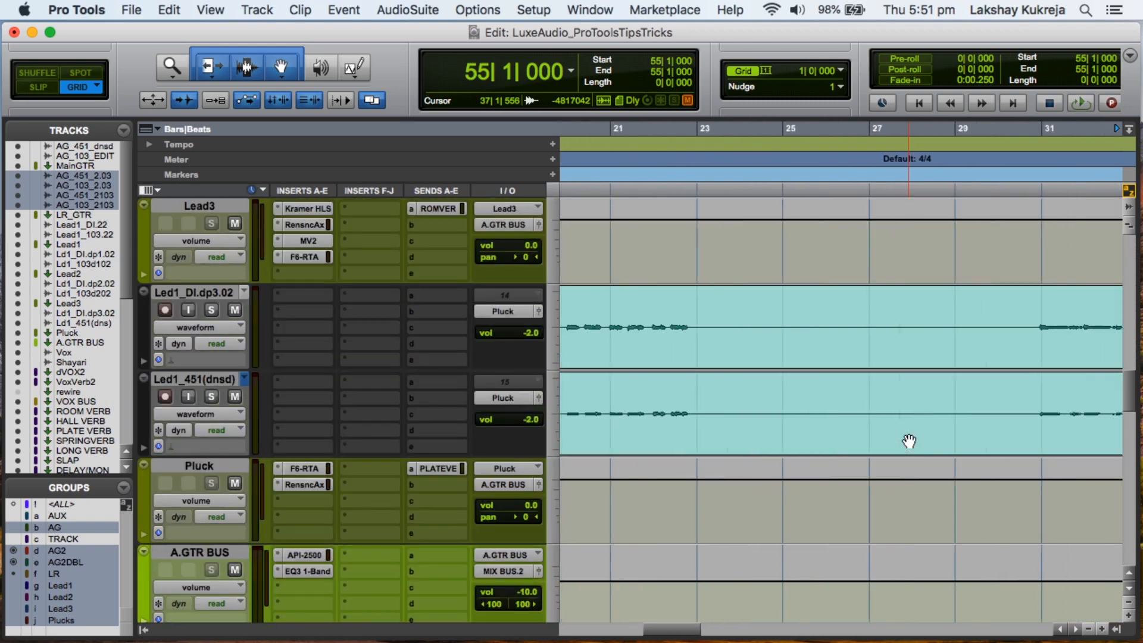
scroll(908, 441, left, 6)
scroll(909, 441, up, 3)
scroll(909, 441, down, 3)
scroll(908, 441, right, 8)
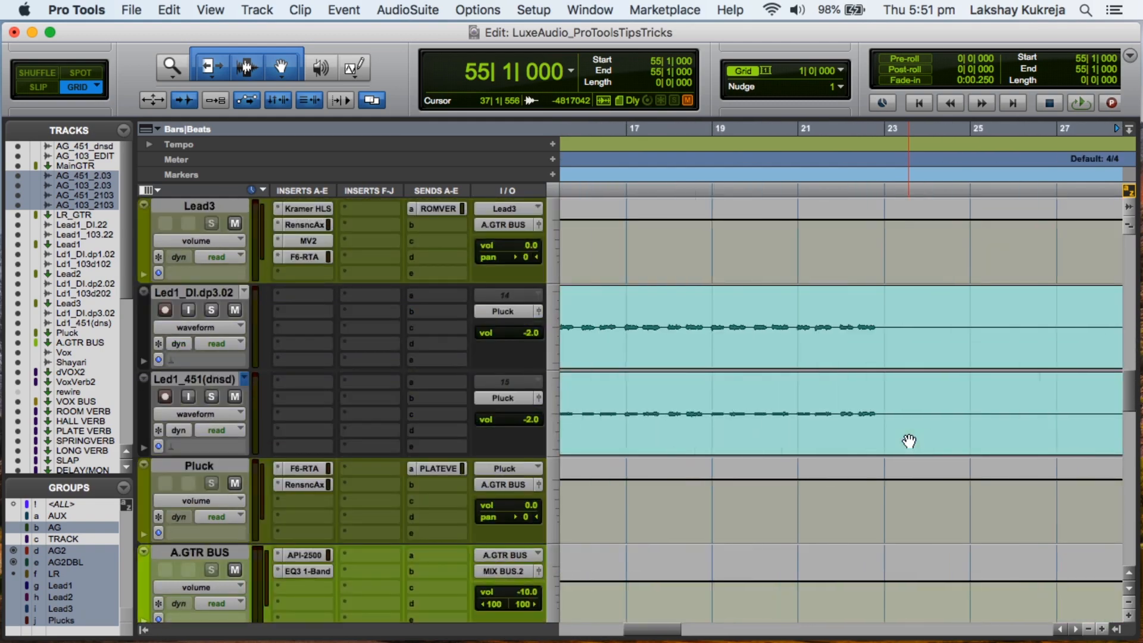
scroll(909, 441, up, 5)
scroll(909, 441, down, 1)
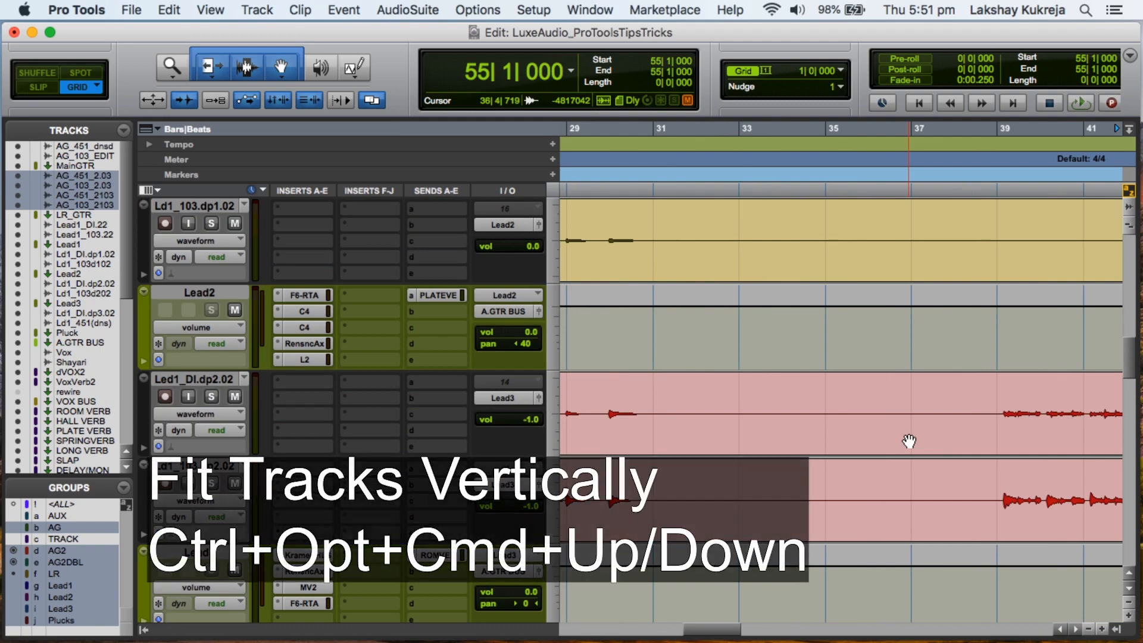
Fit all tracks vertically in the Edit window and fit the entire session length horizontally.
key(ctrl+alt+super+Down)
scroll(909, 437, up, 8)
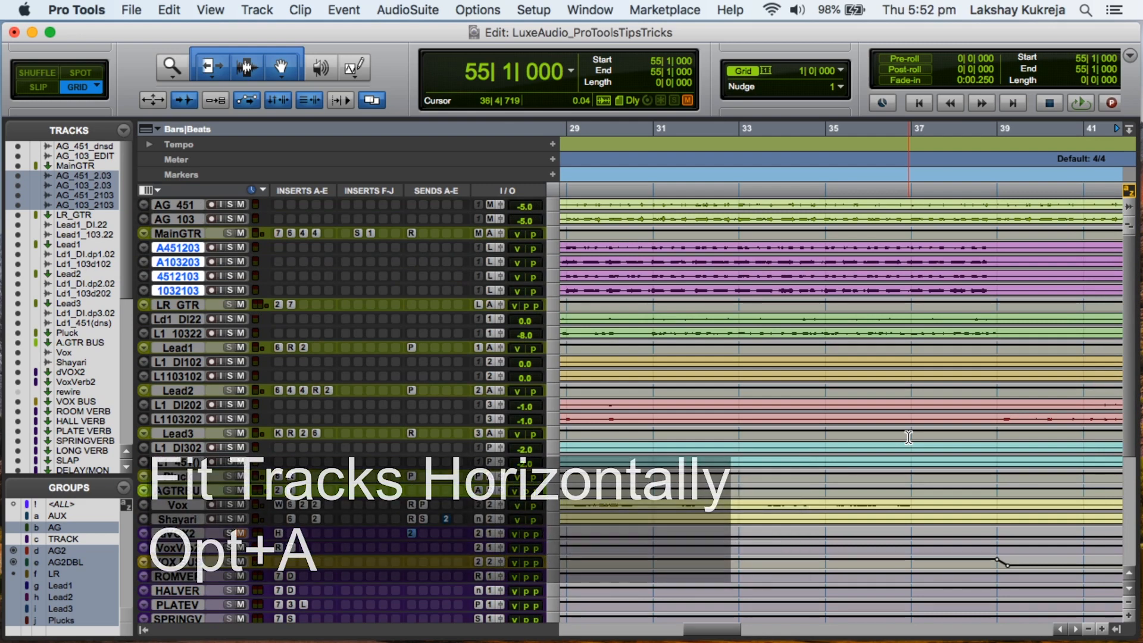
key(alt+a)
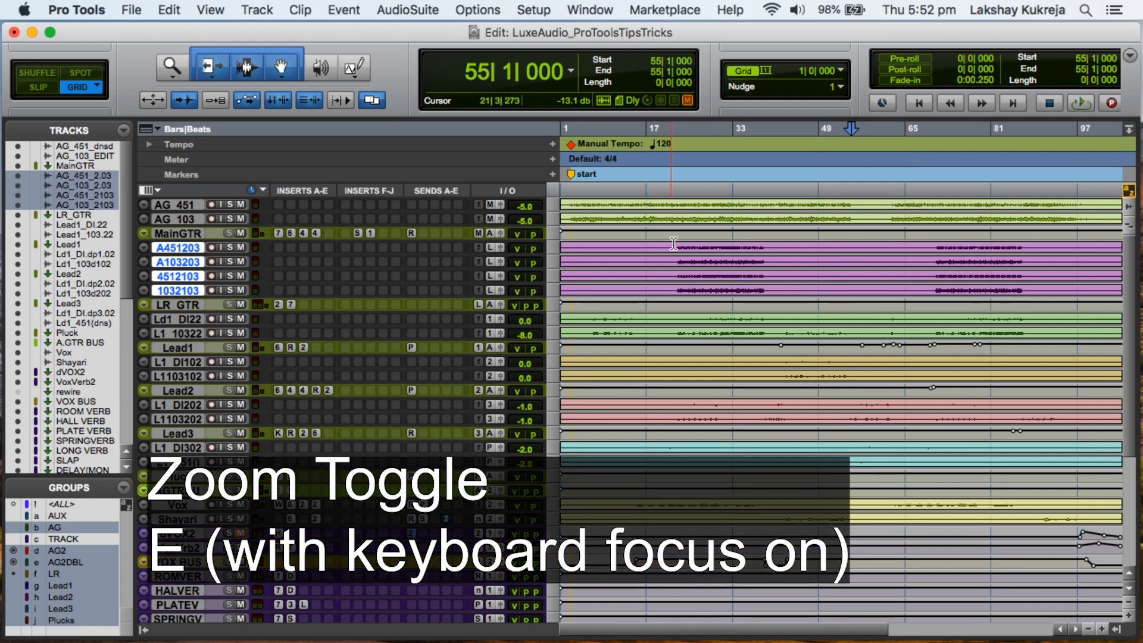
Select bars 23 to 39 on the four purple guitar tracks and use Zoom Toggle to zoom in and out on the selection.
drag(675, 245, 767, 246)
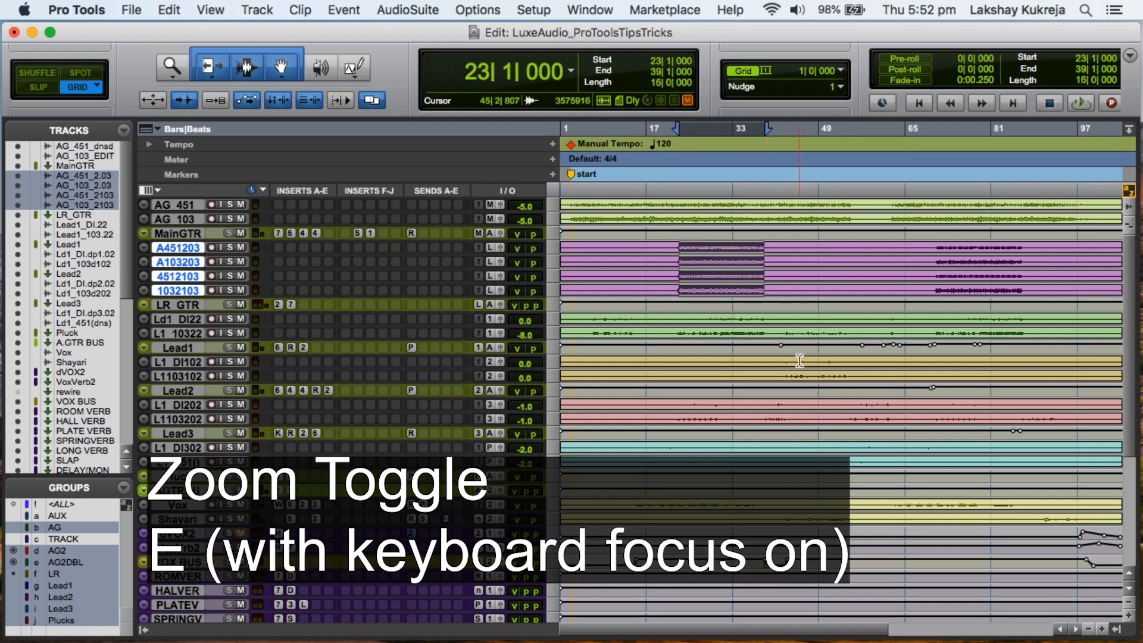
key(e)
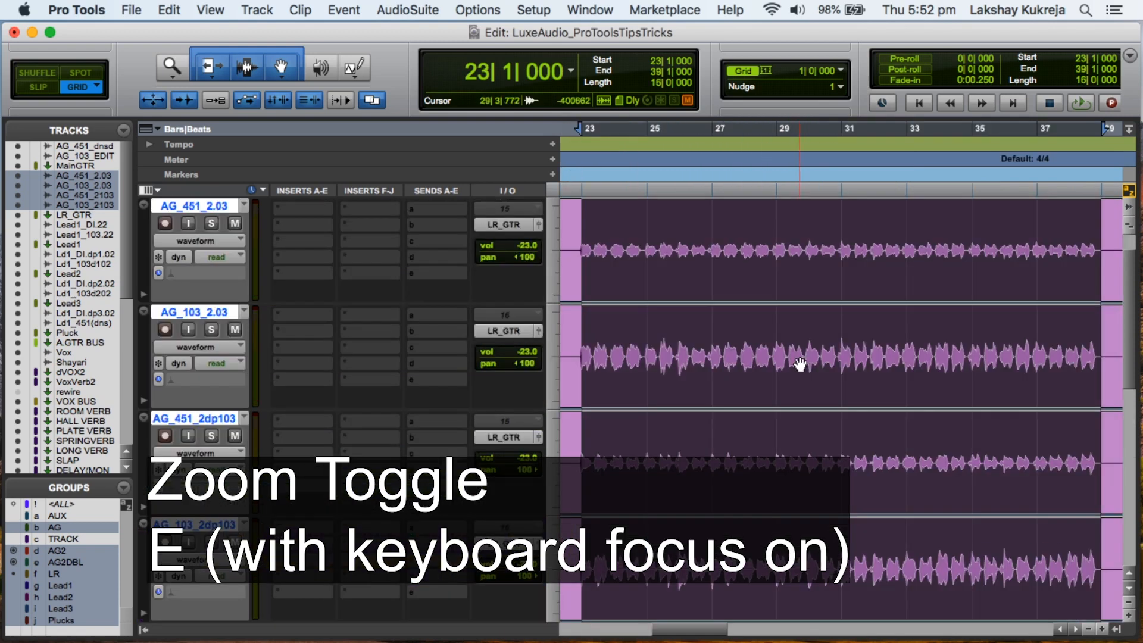
key(e)
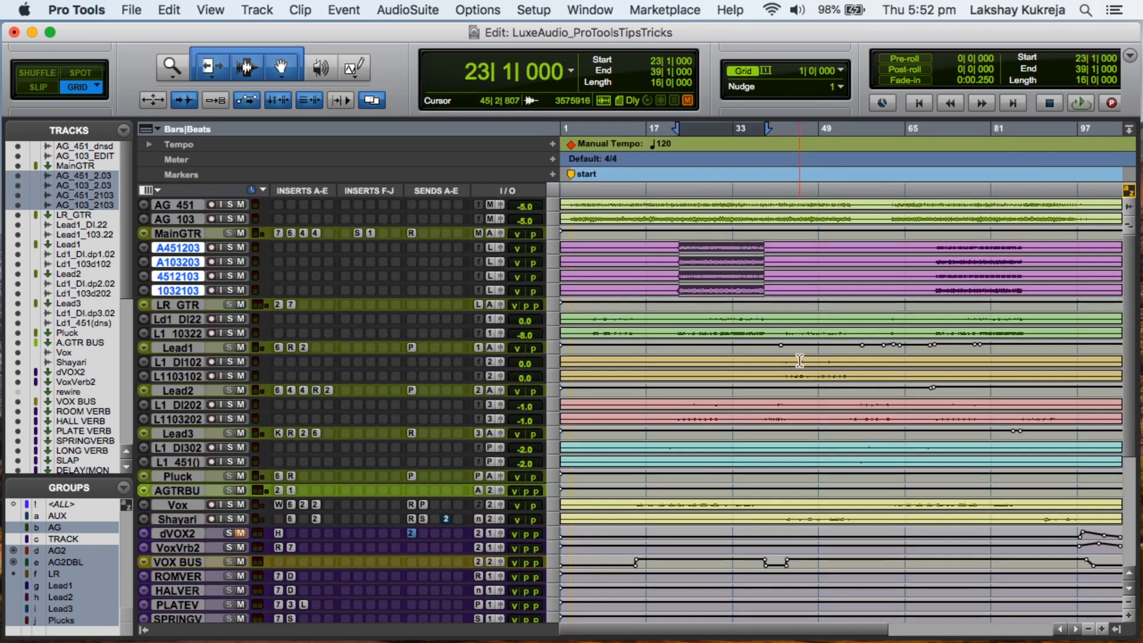
key(e)
key(e)
key(e)
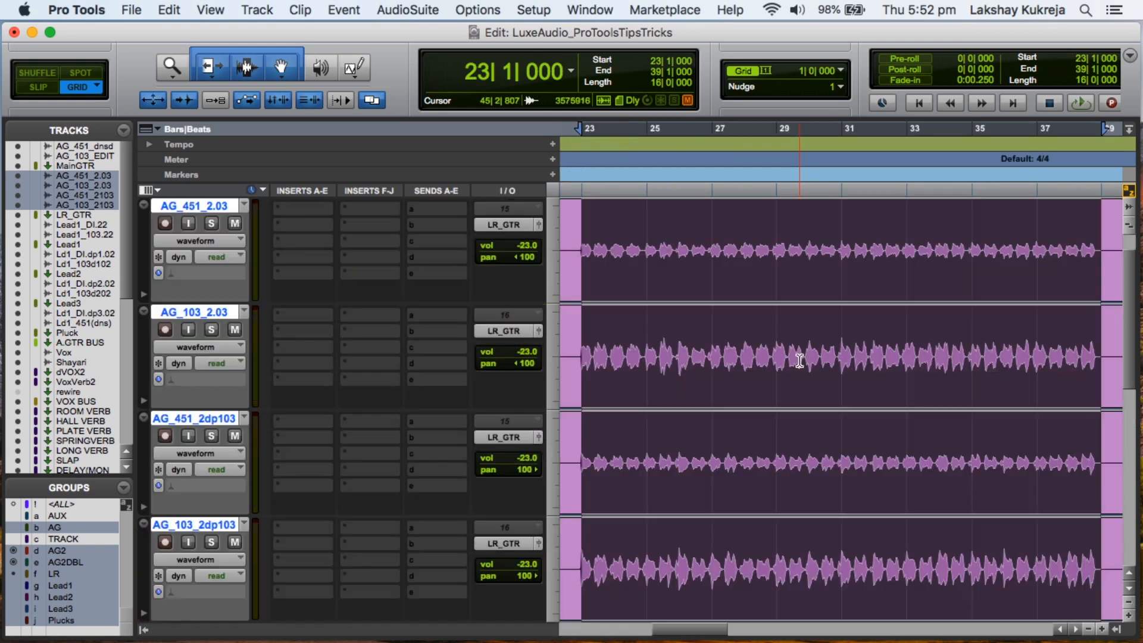
Toggle the zoom back out and fit the four selected guitar tracks vertically in the Edit window.
key(e)
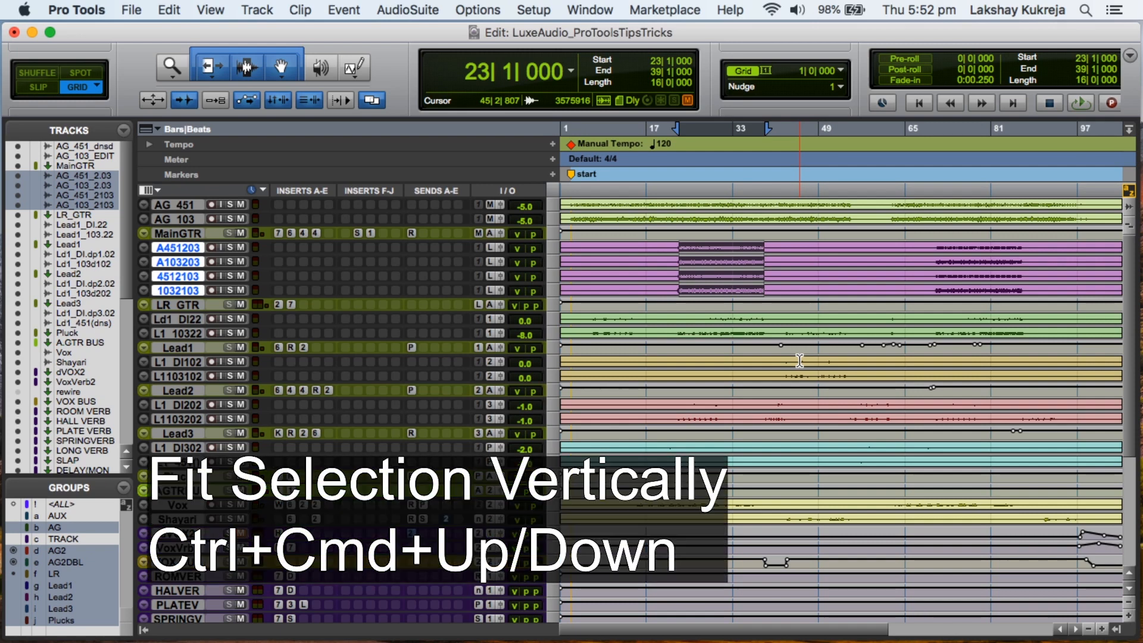
key(ctrl+super+Up)
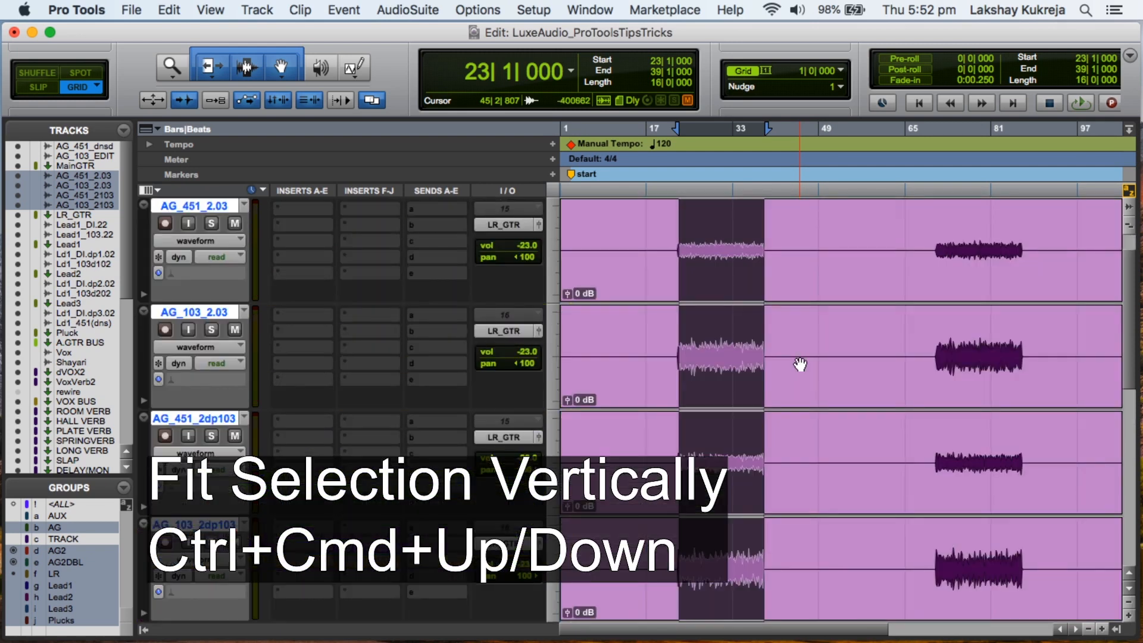
Shrink the four purple guitar tracks back to their compact heights and fit the bar 23 to 39 selection horizontally.
key(ctrl+super+Down)
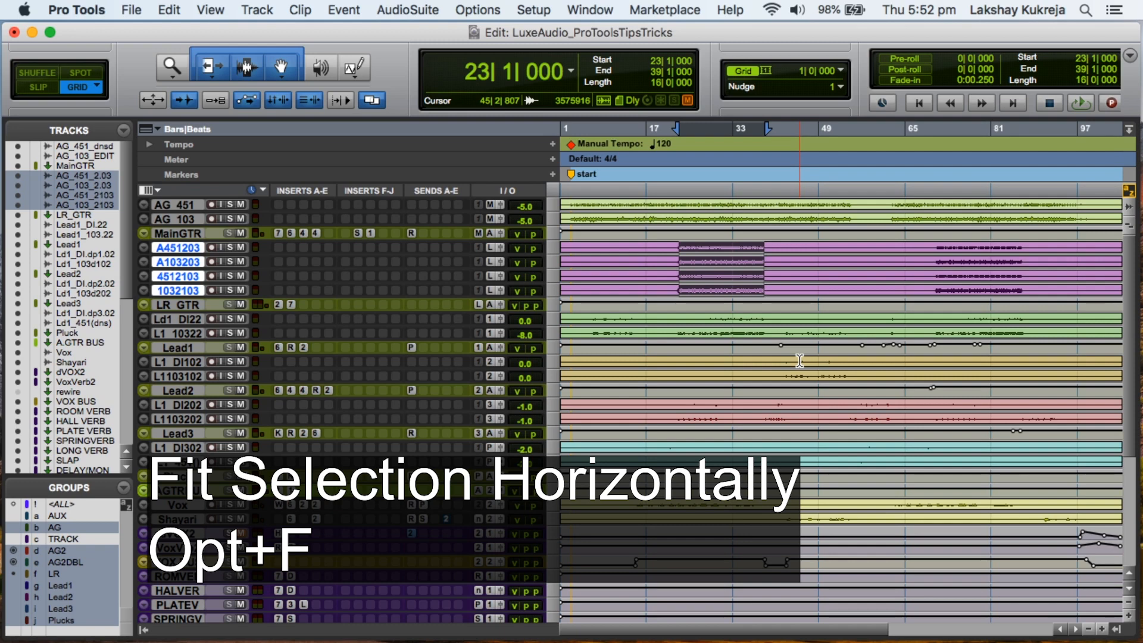
key(alt+f)
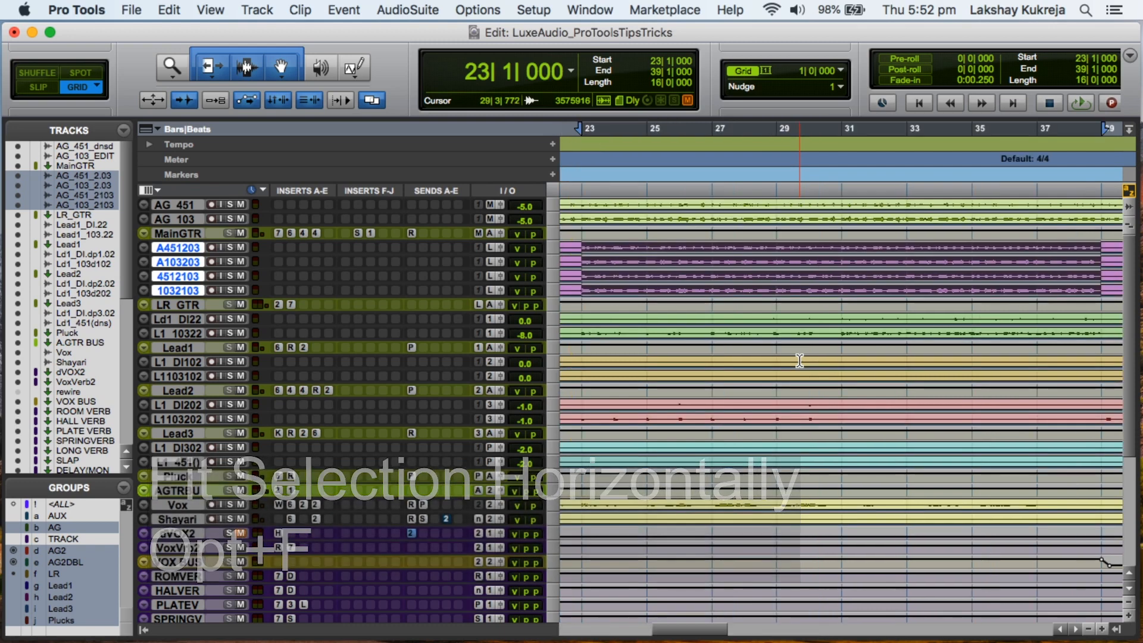
Show the full session, place the cursor at bar 45 on the purple guitar tracks, and repeatedly zoom the timeline horizontally out and in.
key(alt+a)
click(797, 247)
key(r)
key(r)
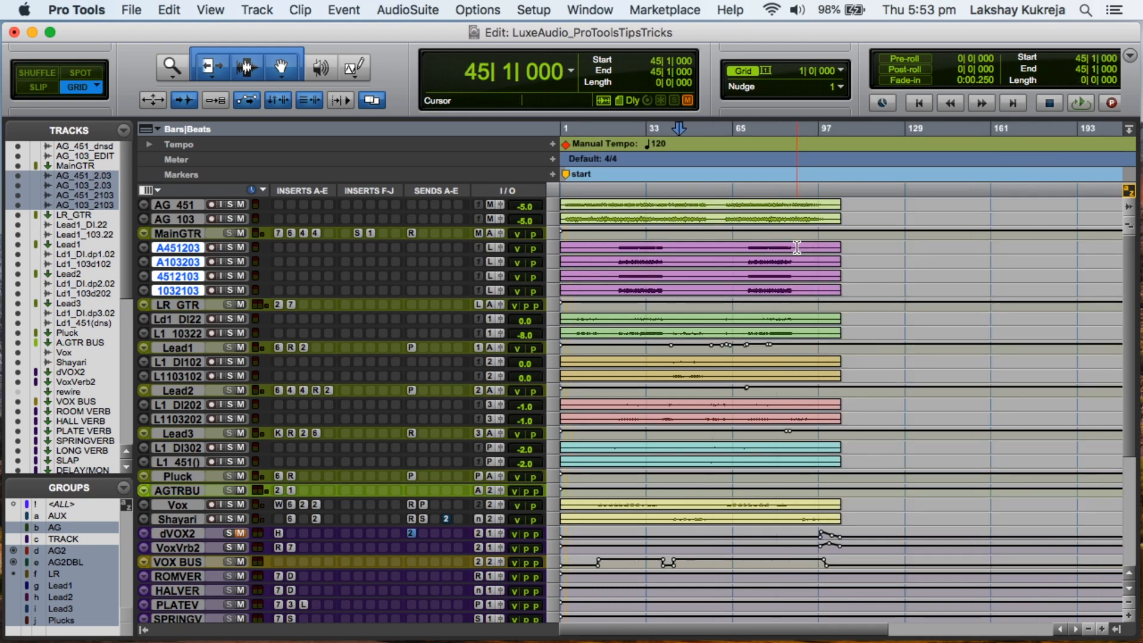
key(t)
key(t)
key(t)
key(t)
key(r)
key(r)
key(r)
key(r)
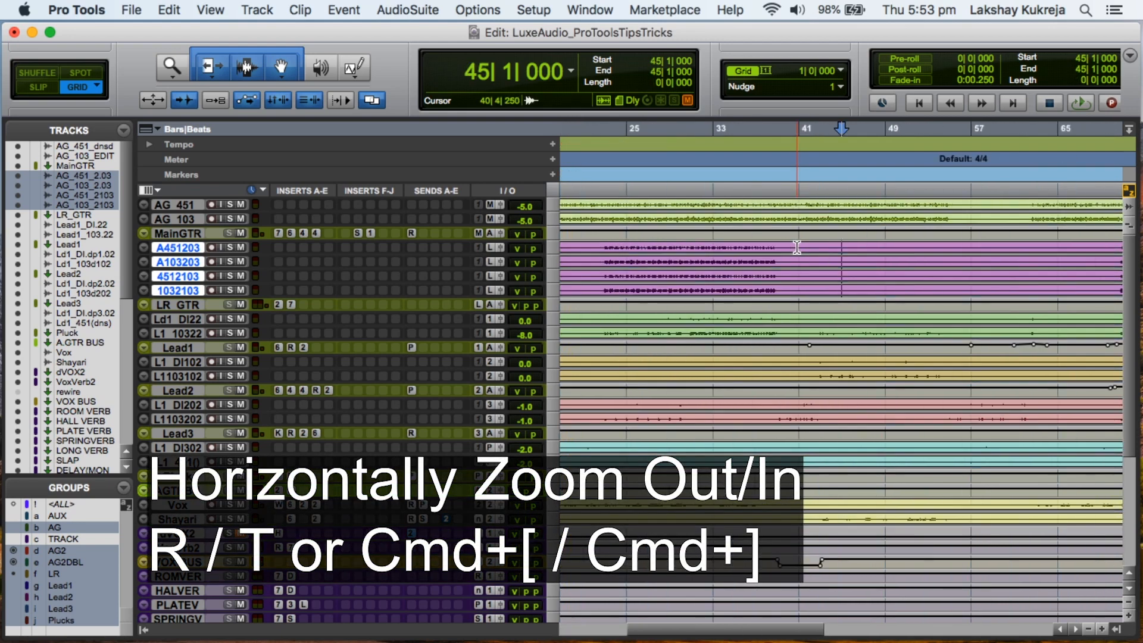
key(t)
key(t)
key(t)
key(r)
key(r)
key(r)
key(t)
key(t)
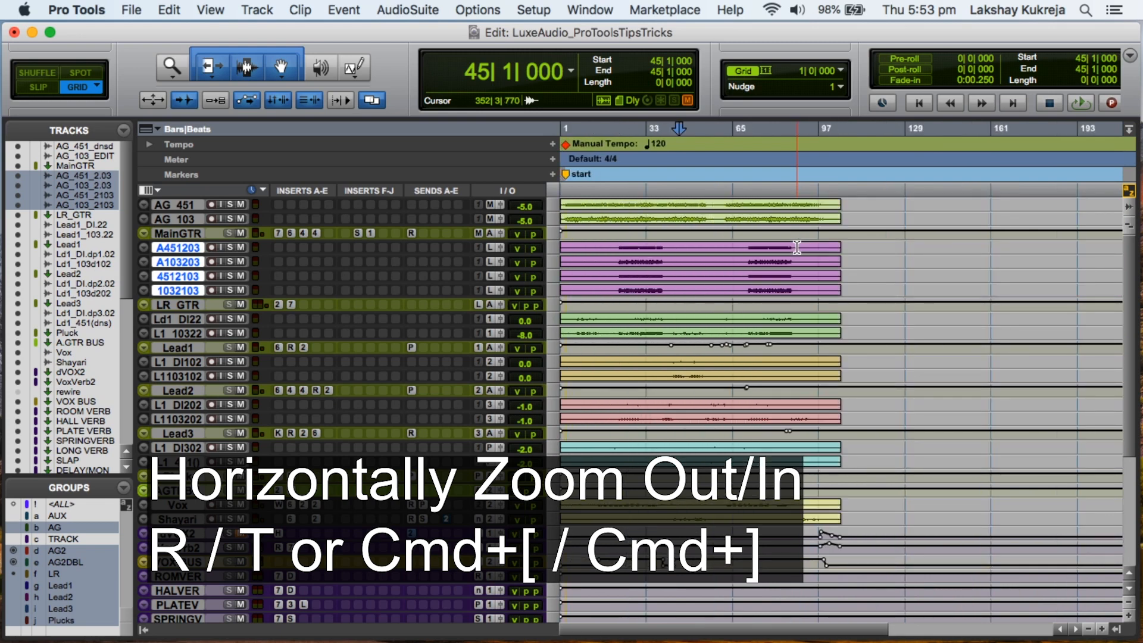
key(r)
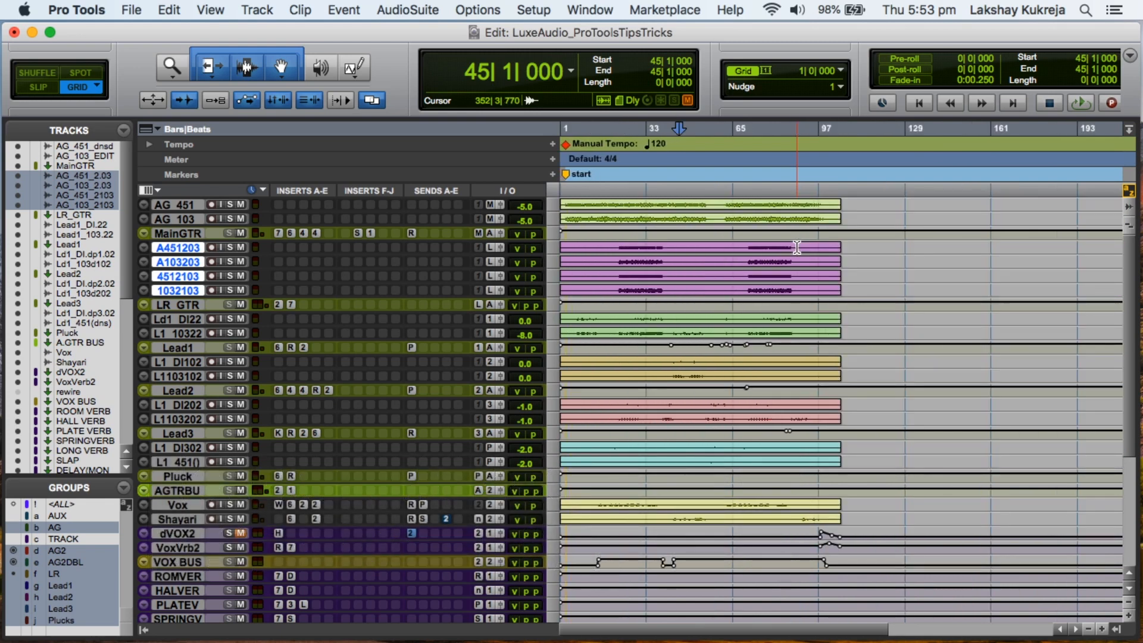
key(r)
key(t)
key(t)
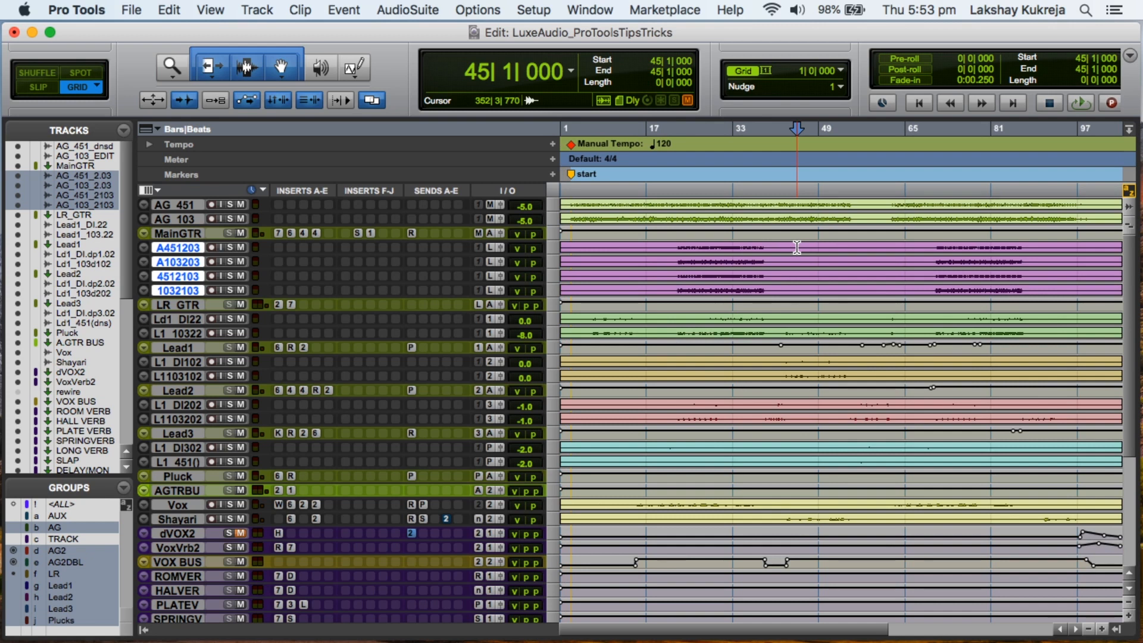
Place the cursor at bar 32 on the Lead1_DI.22 track and zoom in on the two grouped Lead1 tracks, both vertically and horizontally.
click(729, 319)
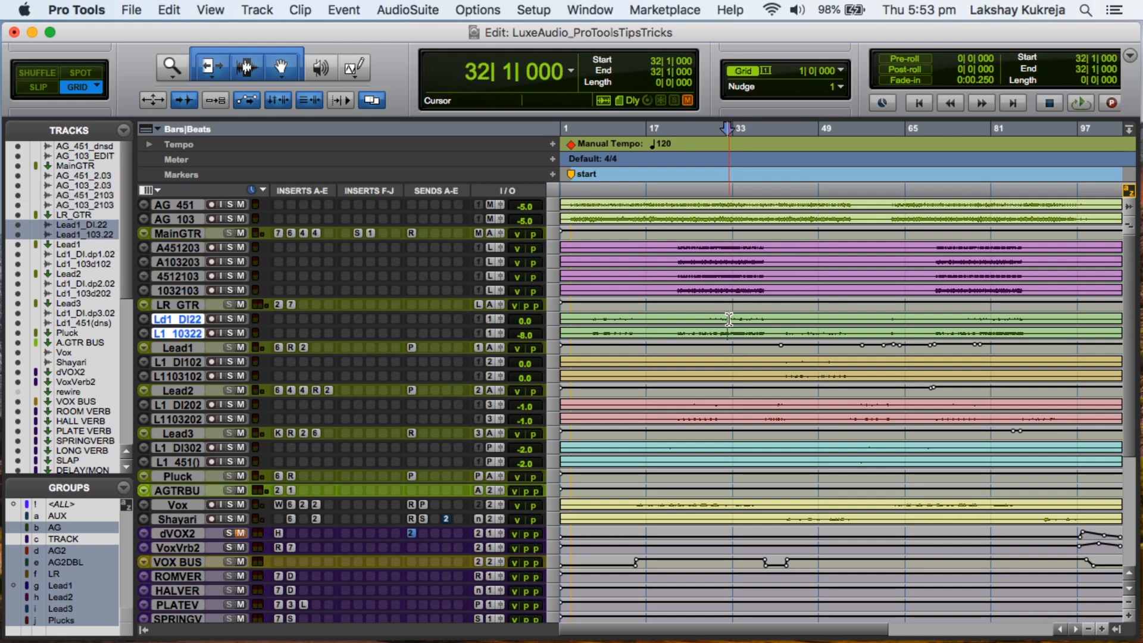
key(e)
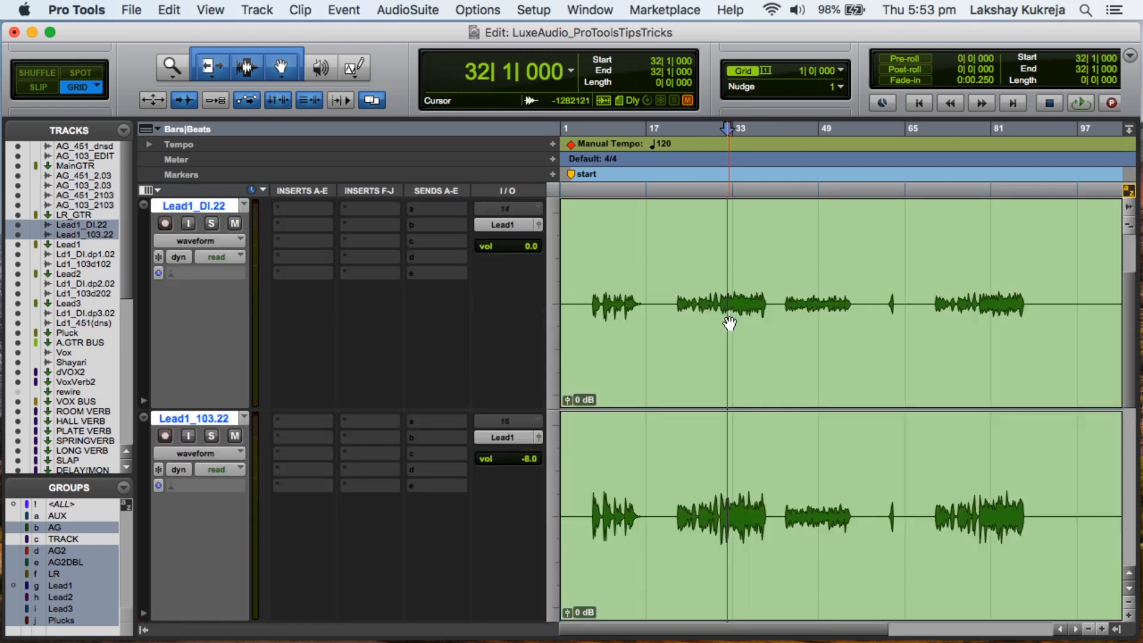
key(super+bracketright)
key(super+bracketright)
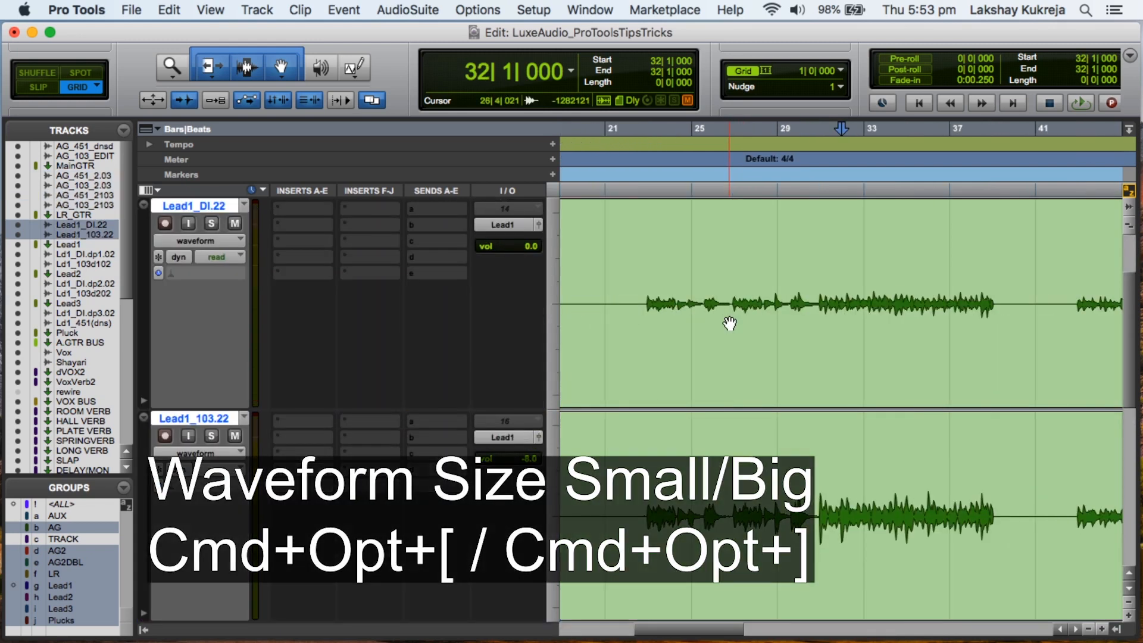
Enlarge and reduce the waveform display size on the Lead1_DI.22 and Lead1_103.22 tracks several times.
key(super+alt+bracketright)
key(super+alt+bracketright)
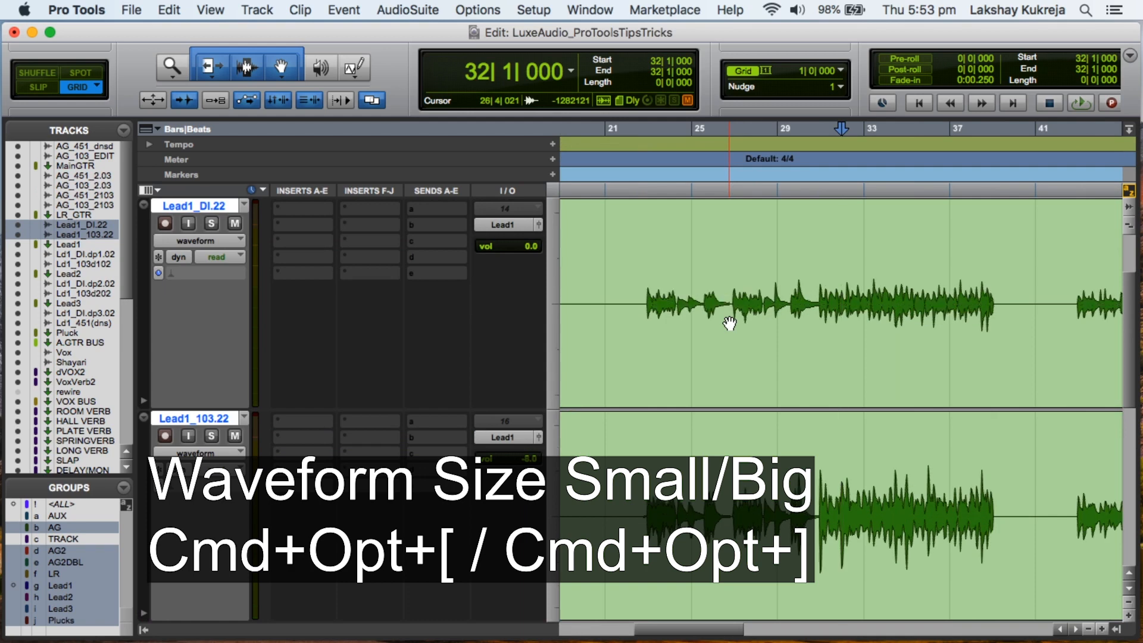
key(super+alt+bracketright)
key(super+alt+bracketleft)
key(super+alt+bracketleft)
key(super+alt+bracketleft)
key(super+alt+bracketright)
key(super+alt+bracketright)
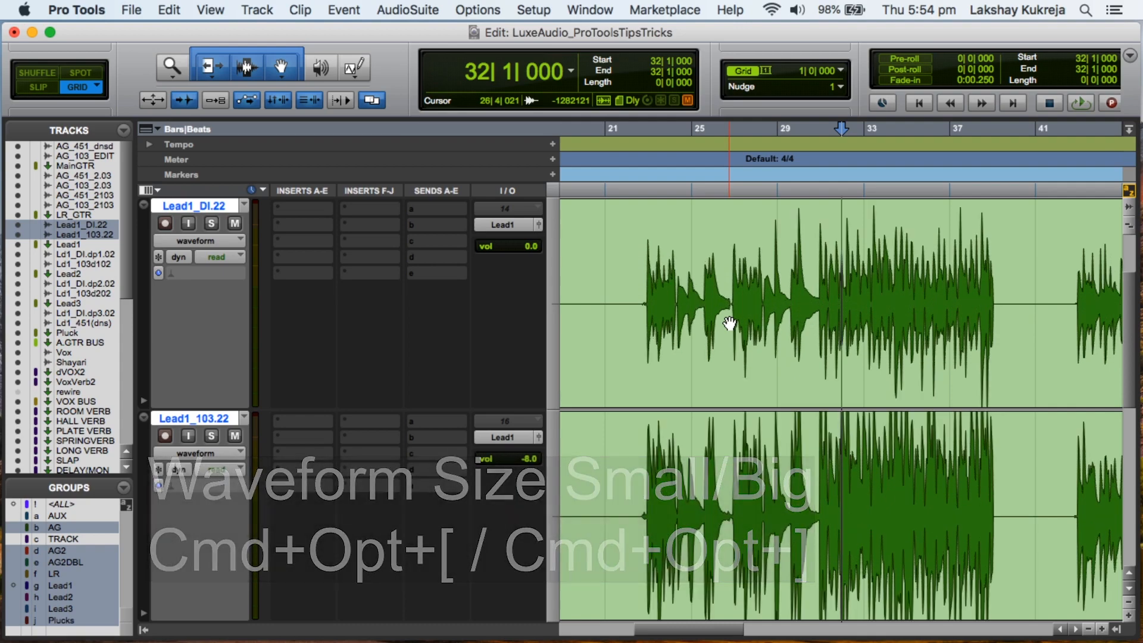
key(super+alt+bracketleft)
key(super+alt+bracketleft)
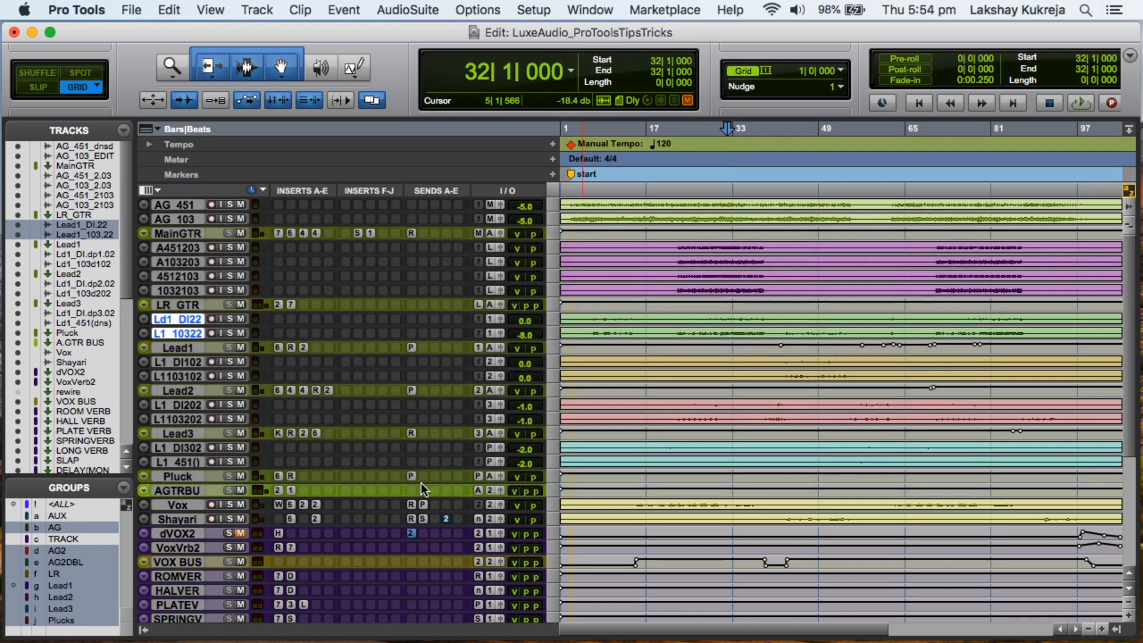
Toggle solo on and off for the two selected Lead1 tracks, and toggle their mute.
key(shift+s)
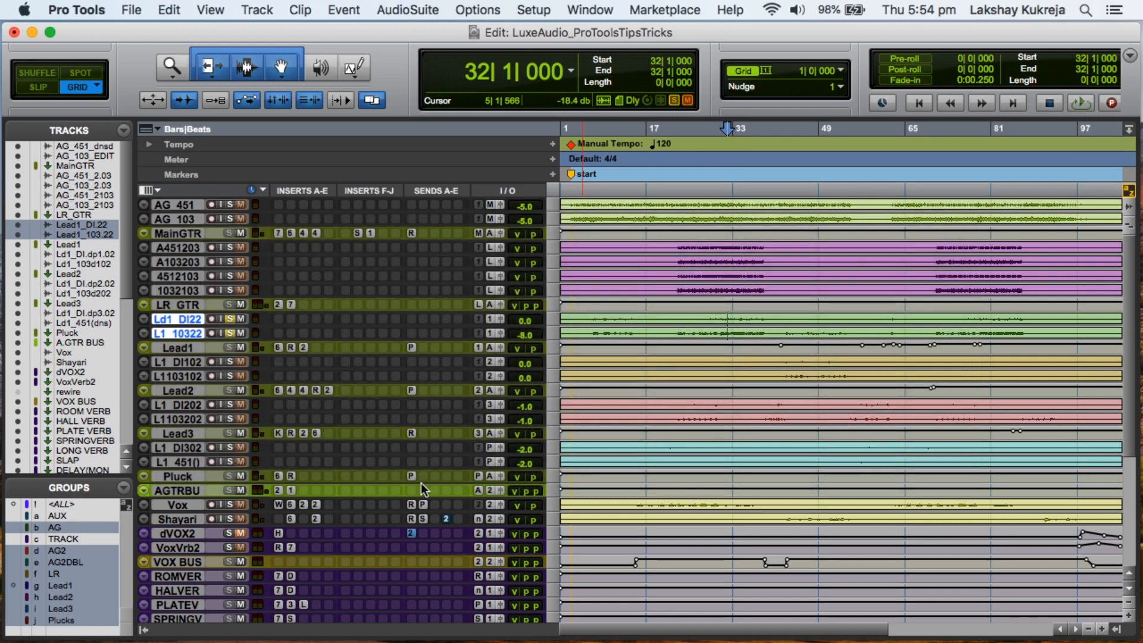
key(shift+s)
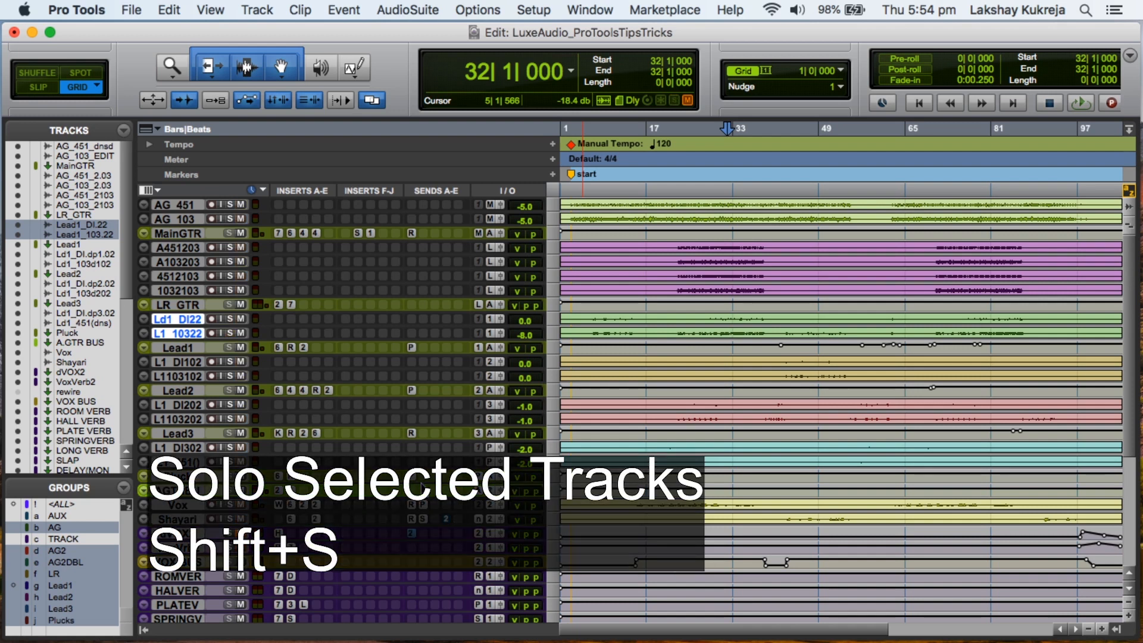
key(shift+m)
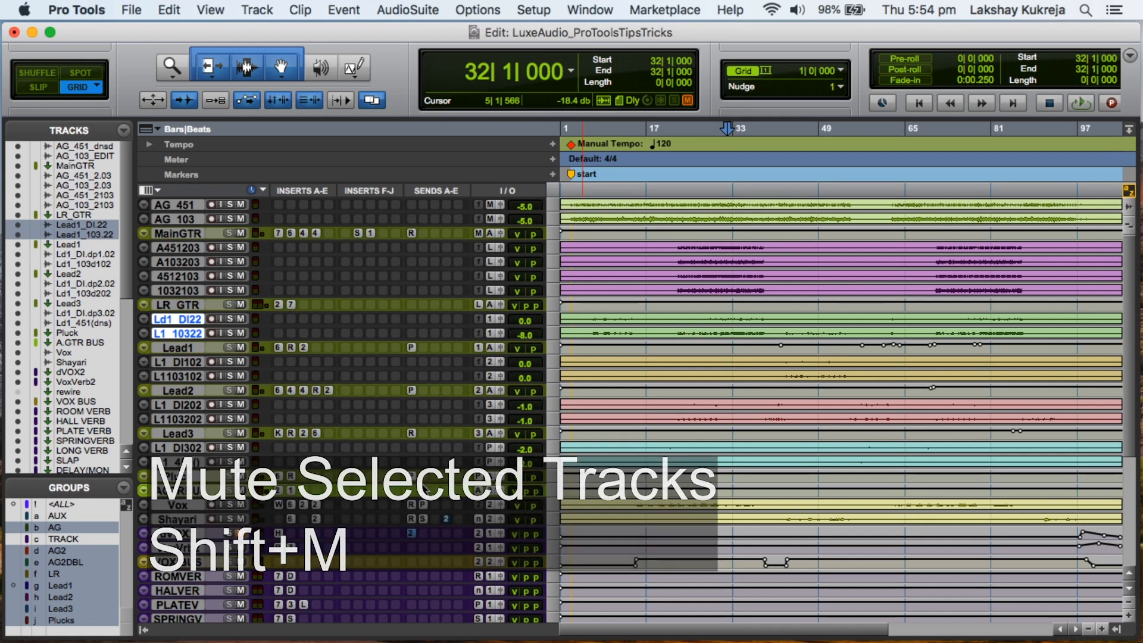
Select the MainGTR track and toggle the bypass of all its inserts and all its sends.
click(200, 234)
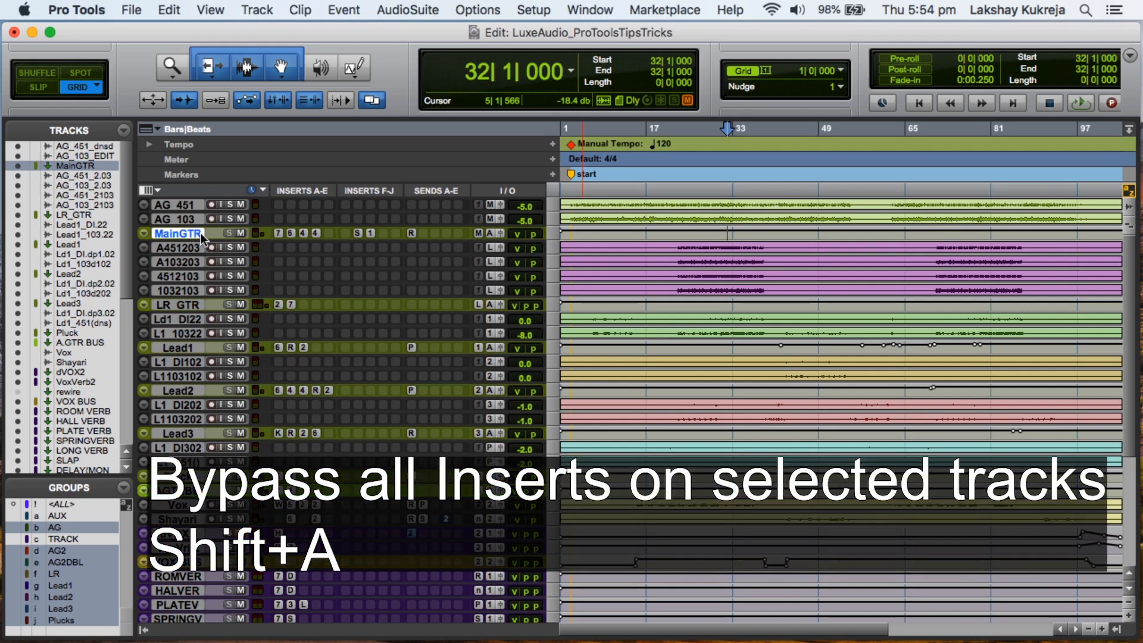
key(shift+a)
key(shift+a)
key(shift+a)
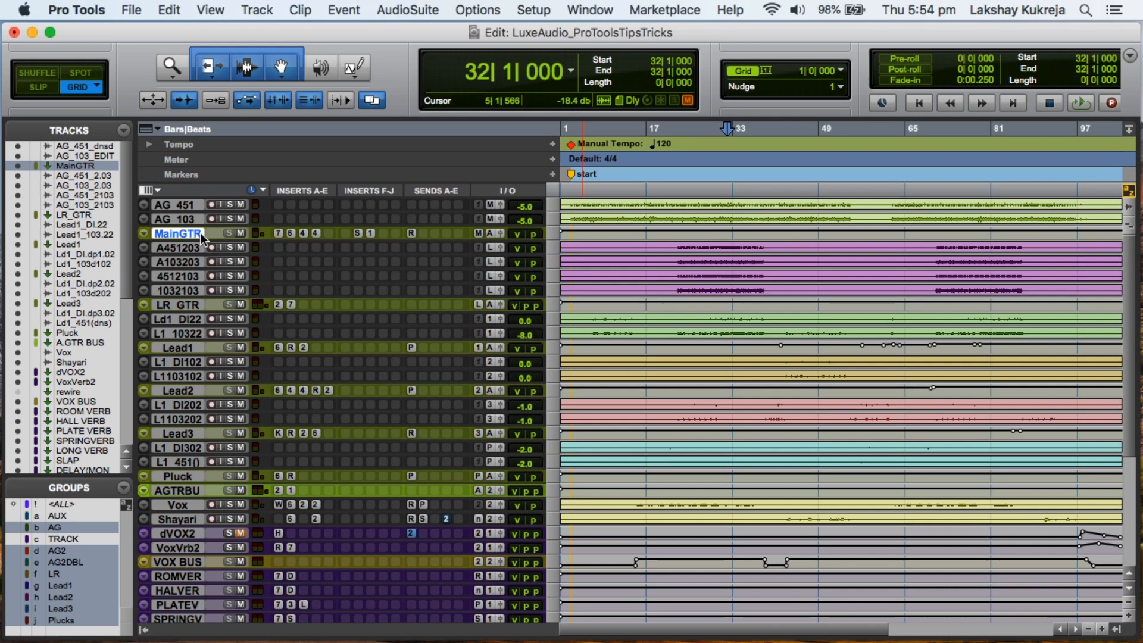
key(shift+q)
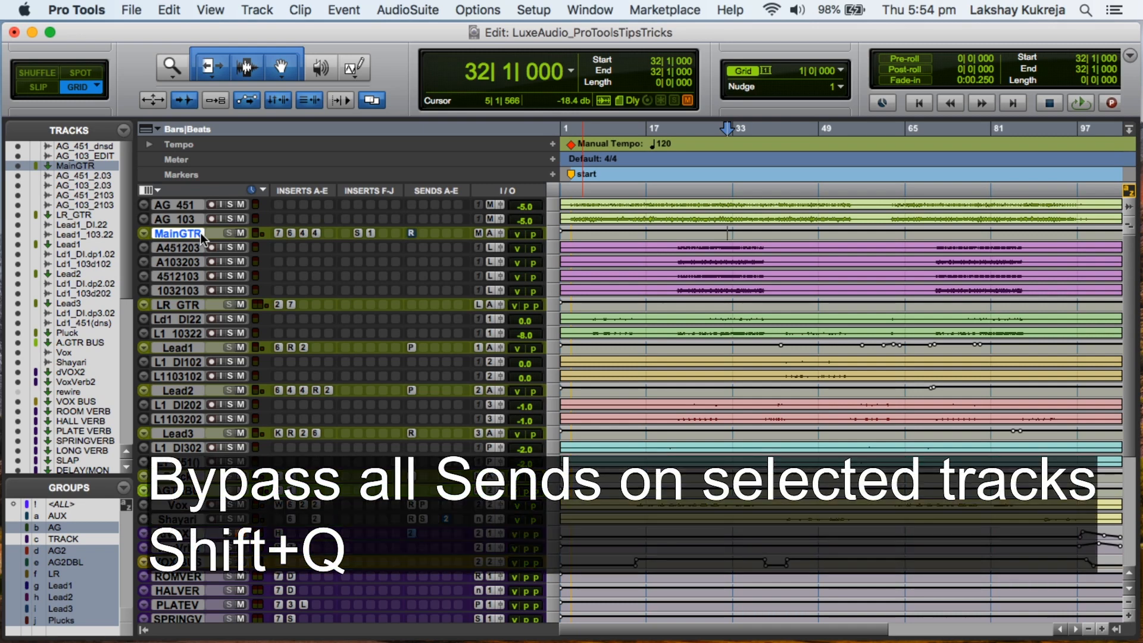
key(shift+q)
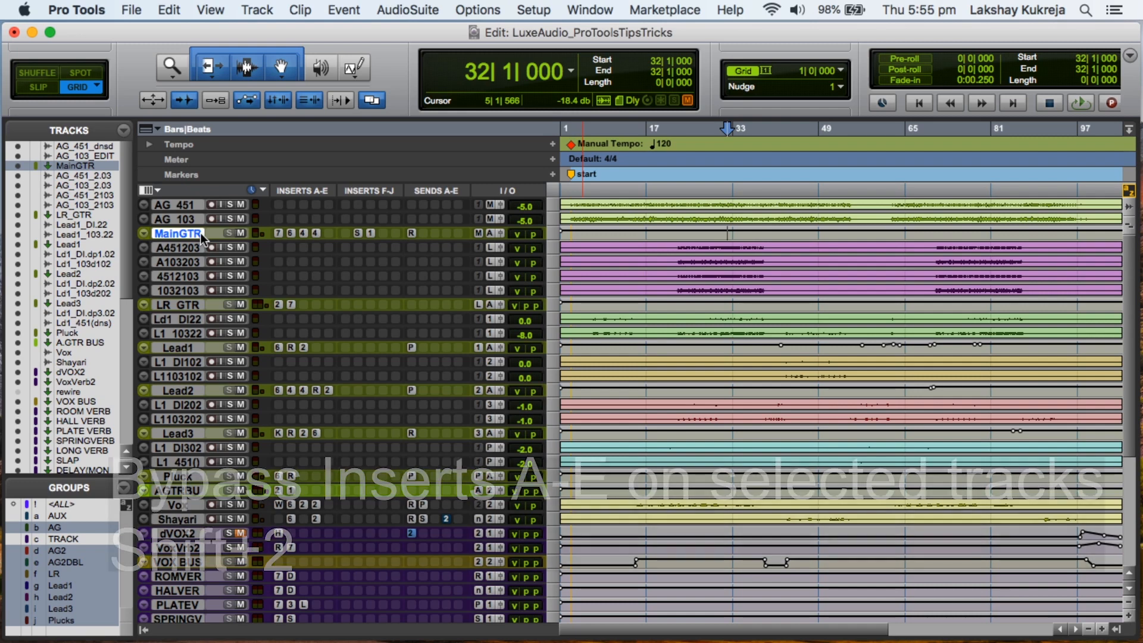
Toggle the bypass of only inserts A-E, inserts F-J and sends A-E on the MainGTR track.
key(shift+2)
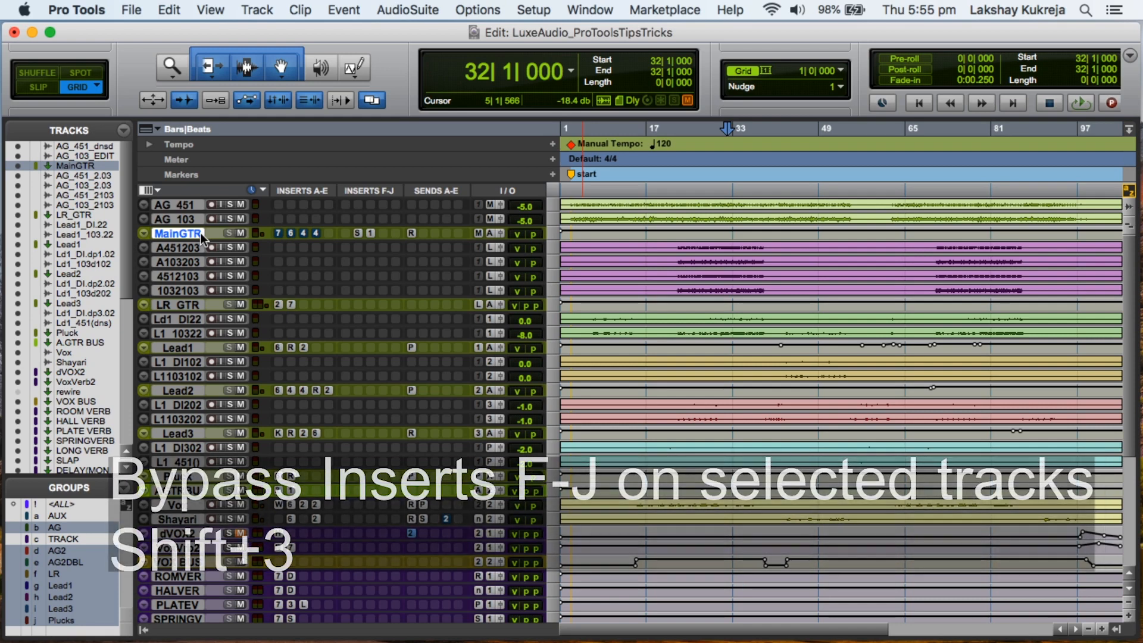
key(shift+3)
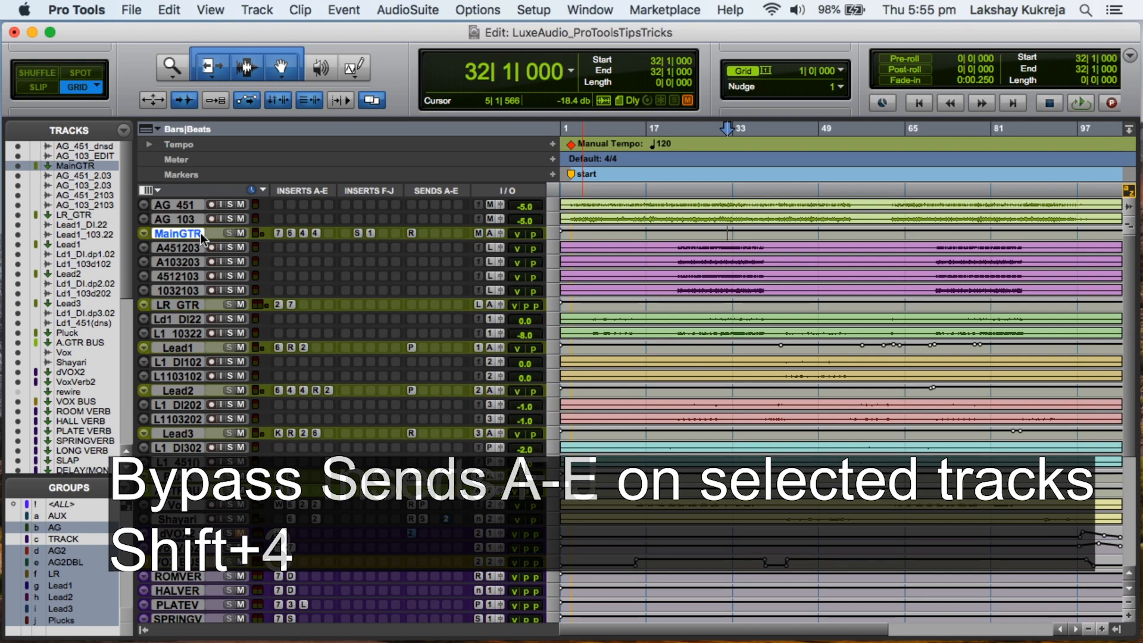
key(shift+4)
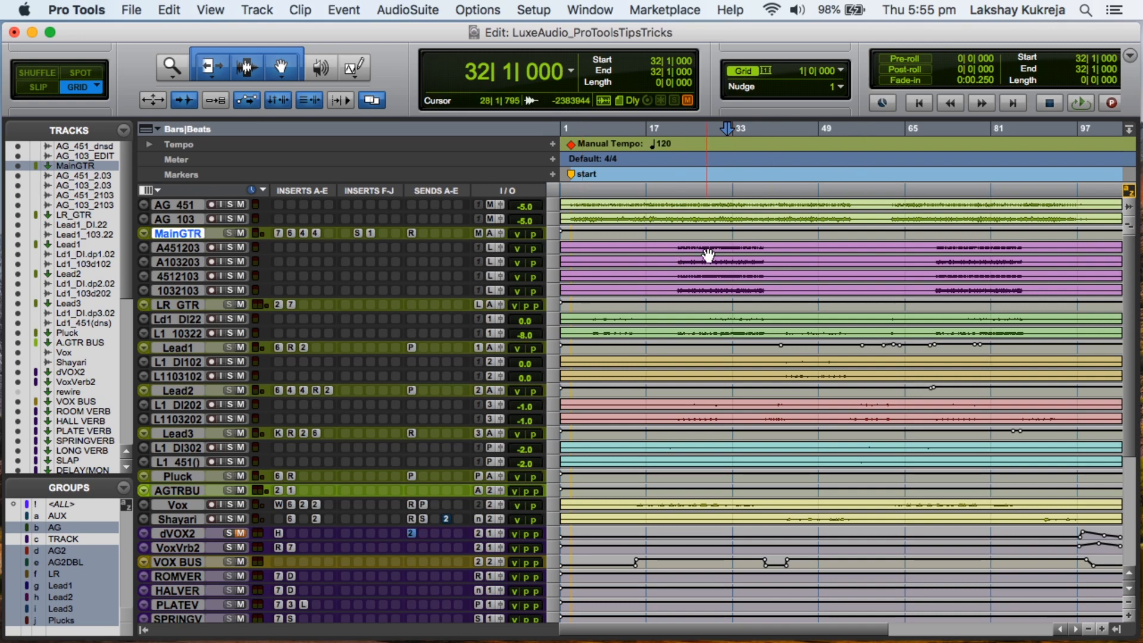
Delete bars 40 to 54 from the four purple guitar tracks, undo and redo the deletion, and extend the selection to bar 54.
key(super+z)
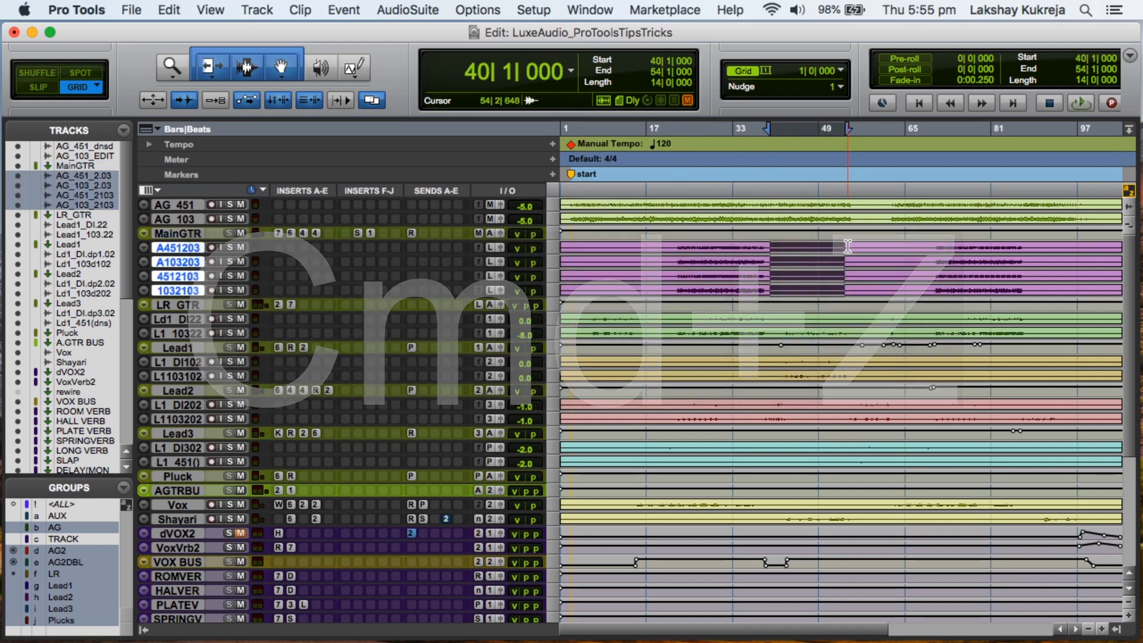
key(Delete)
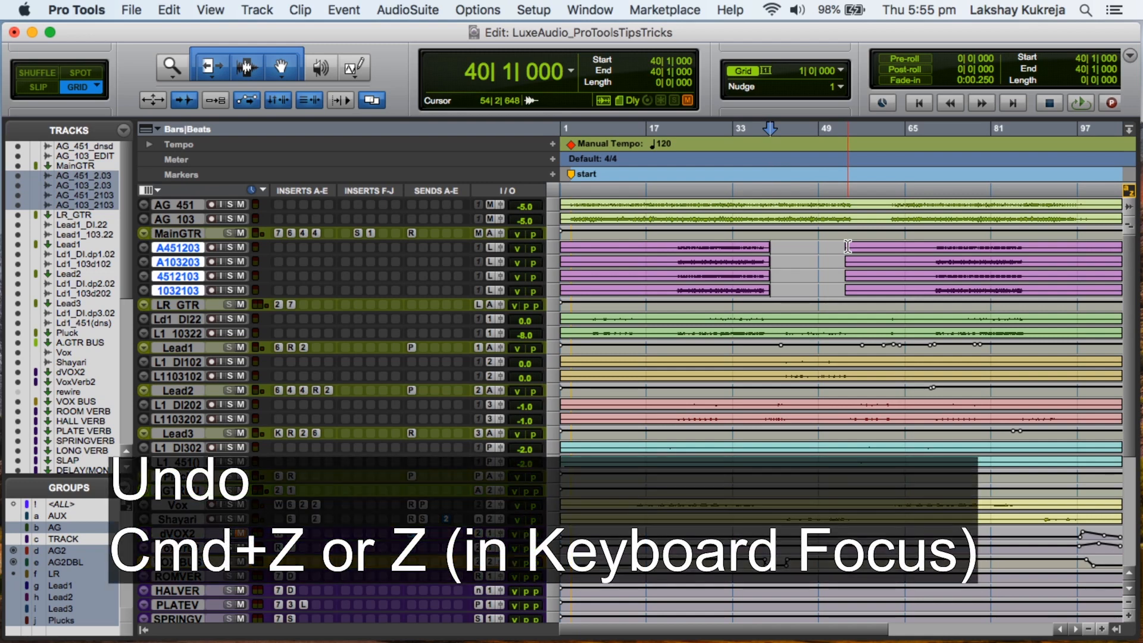
key(super+z)
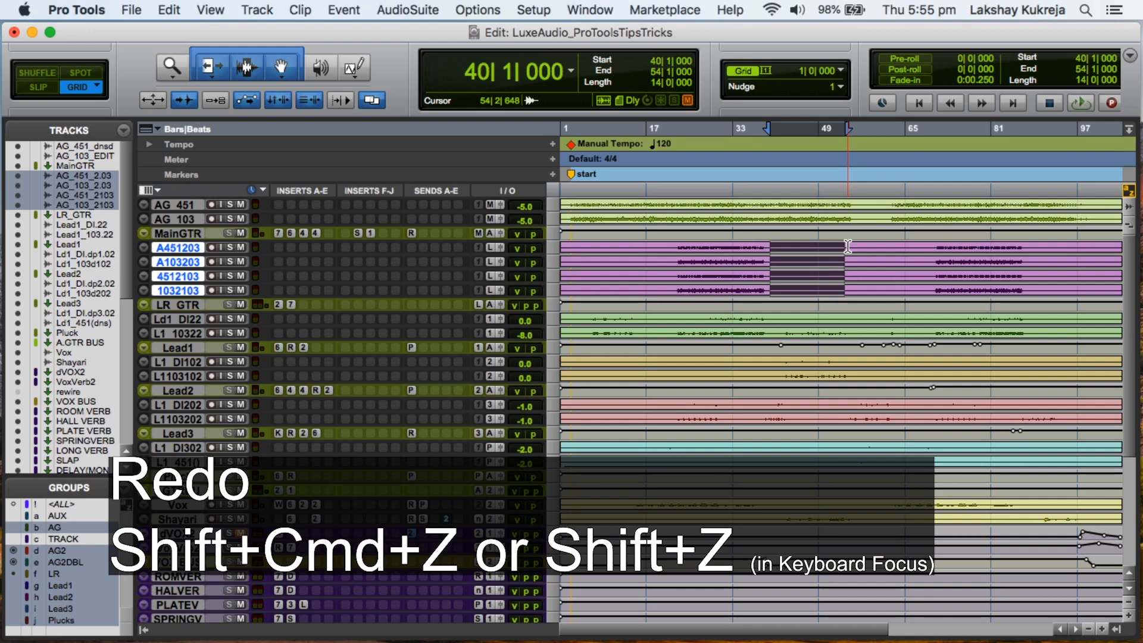
key(super+shift+z)
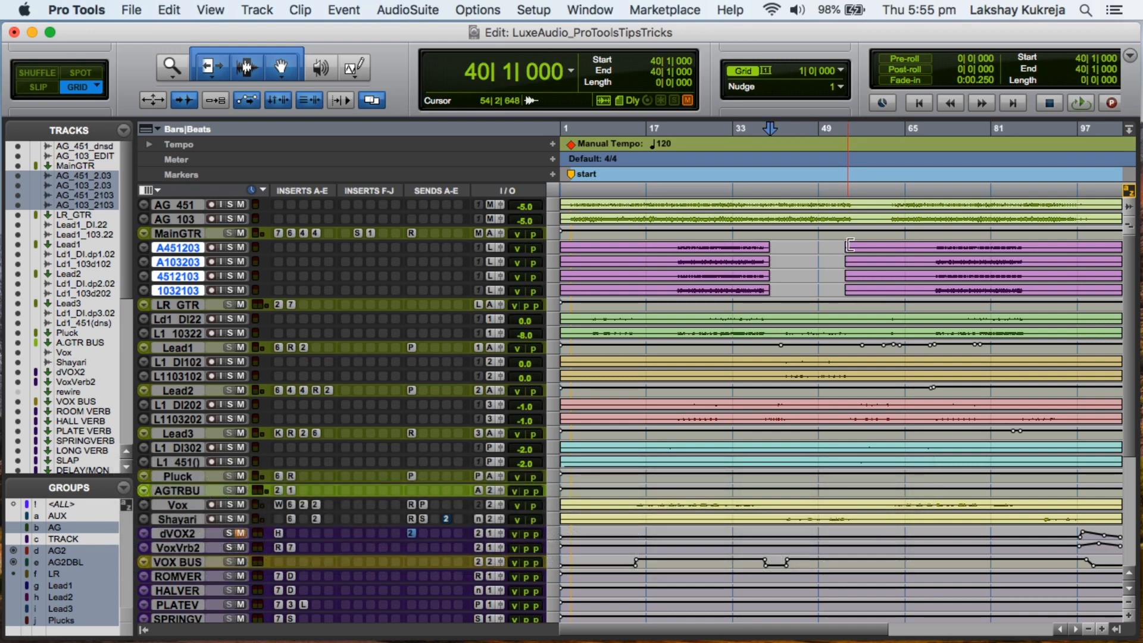
shift+click(848, 246)
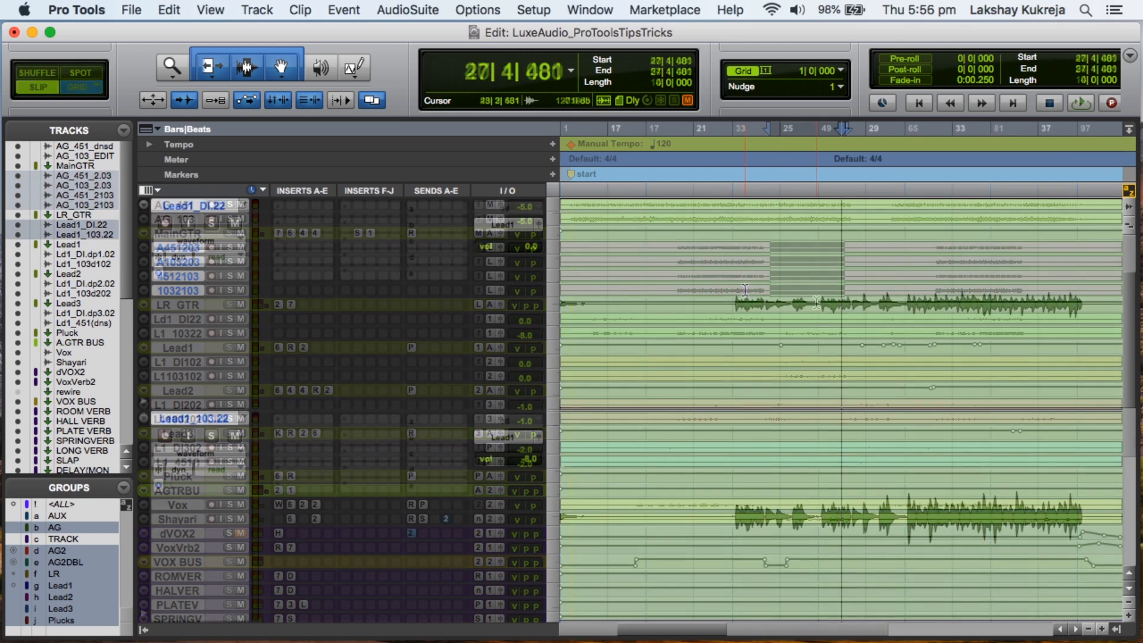
Select 26|4|897 to 27|3|883 on the two Lead1 tracks and restore that selection after selecting the entire clips.
key(t)
key(t)
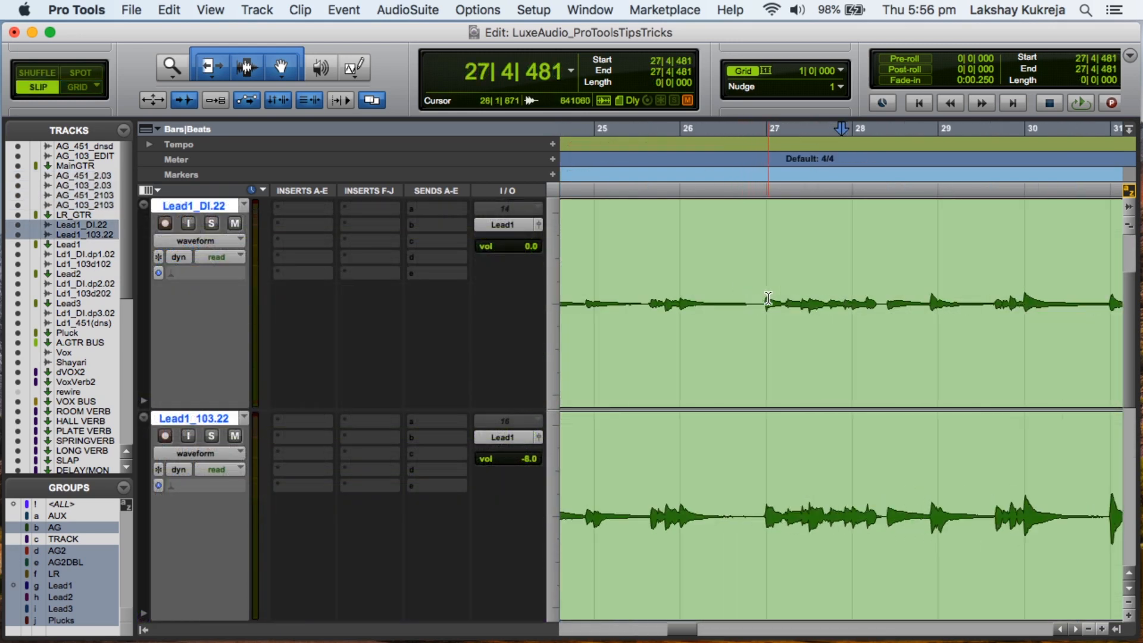
drag(765, 298, 828, 318)
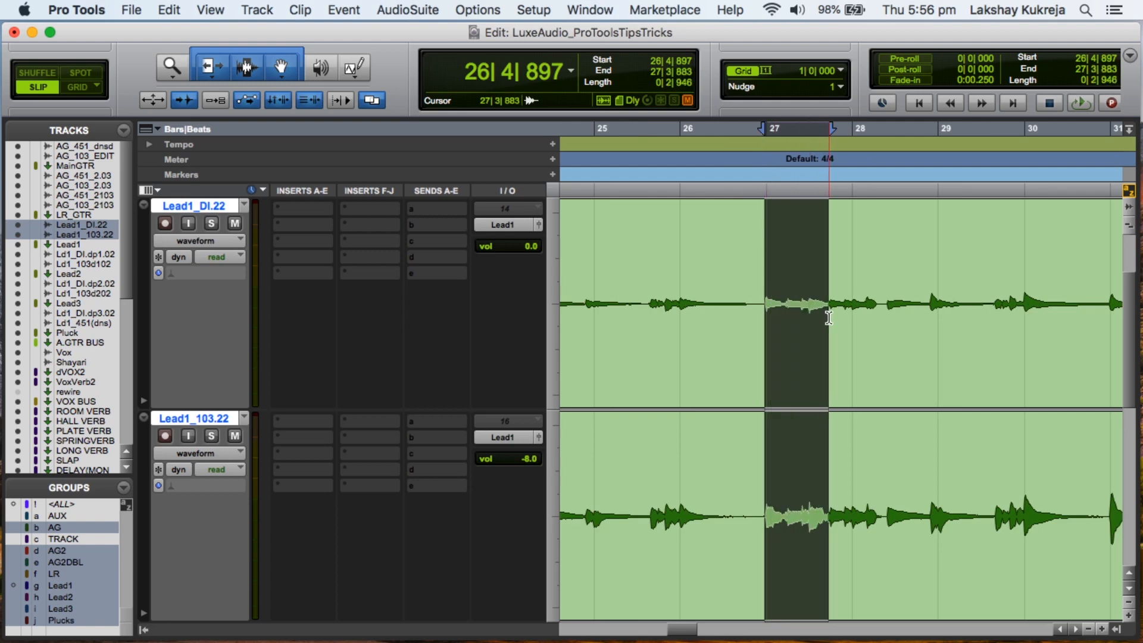
click(1004, 348)
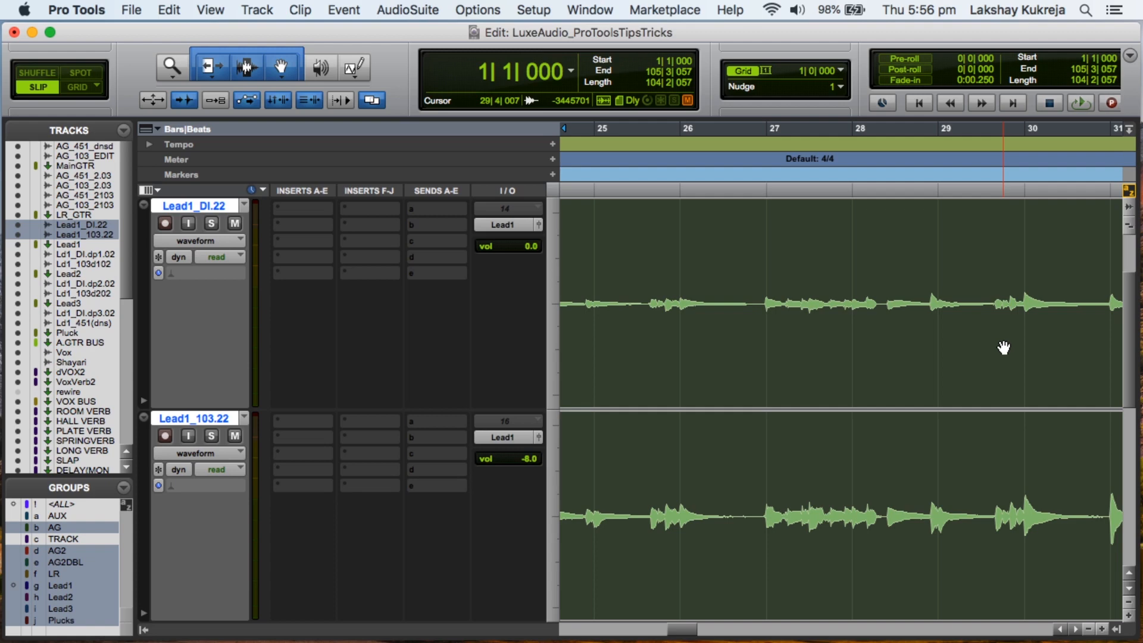
key(super+alt+z)
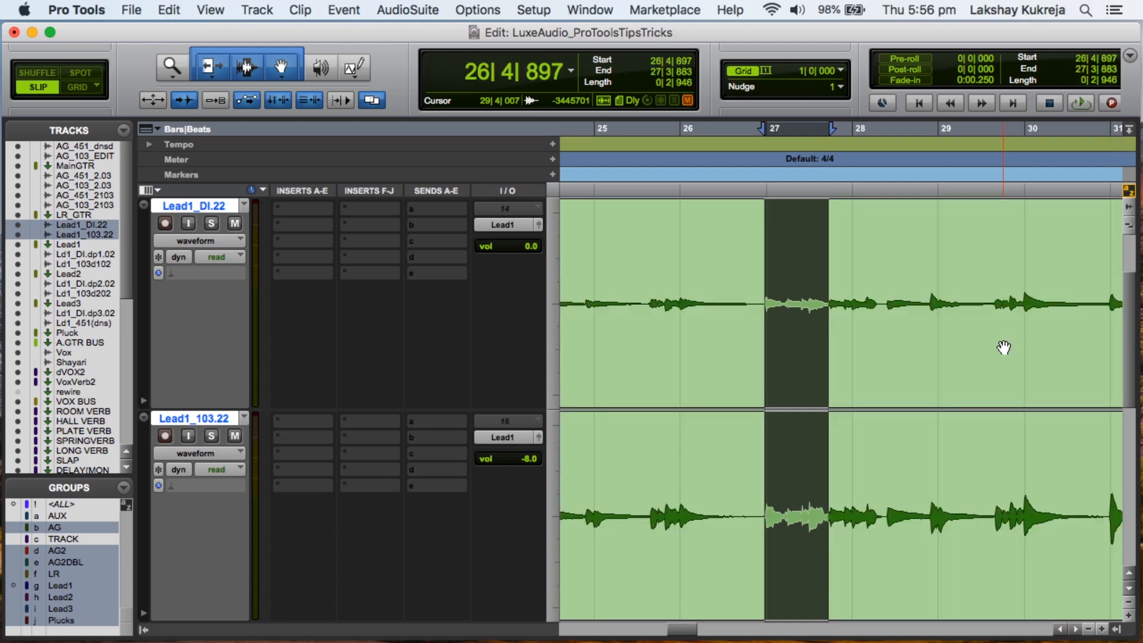
Select 22|3|415 to 25|3|521 on the two Lead1 tracks and restore that selection after placing the cursor at 37|3|626.
key(r)
key(r)
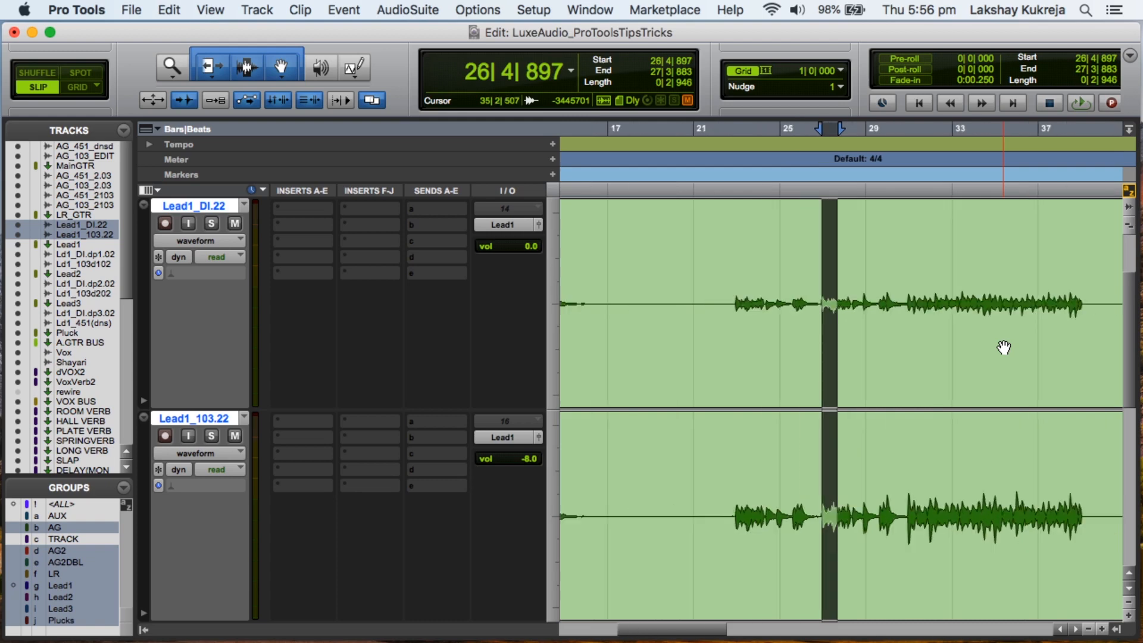
drag(727, 241, 792, 241)
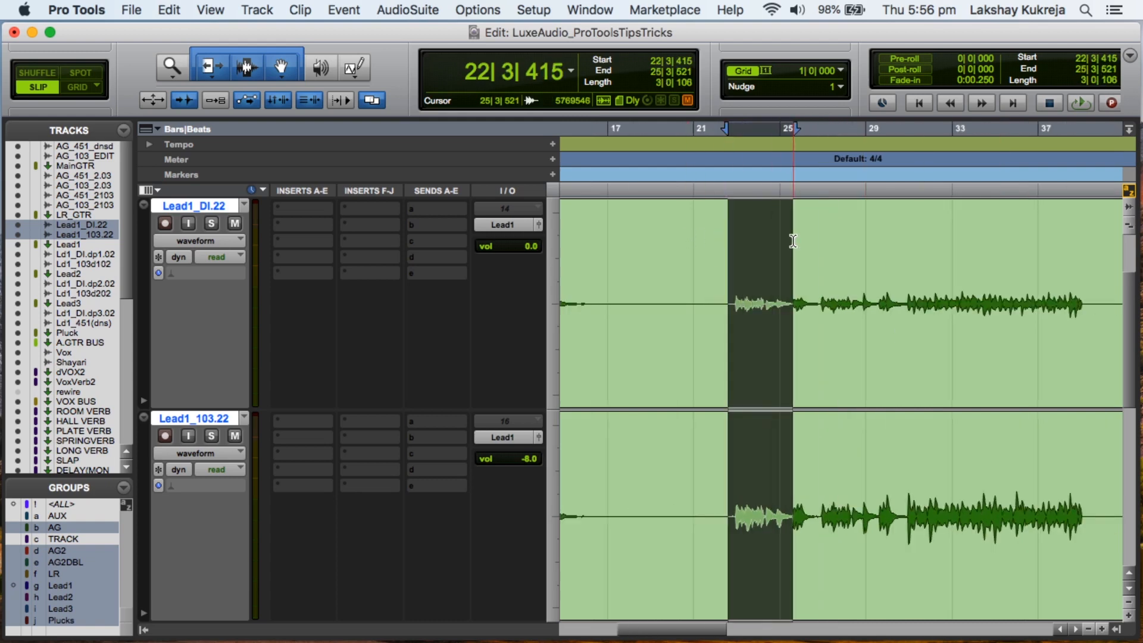
click(1051, 492)
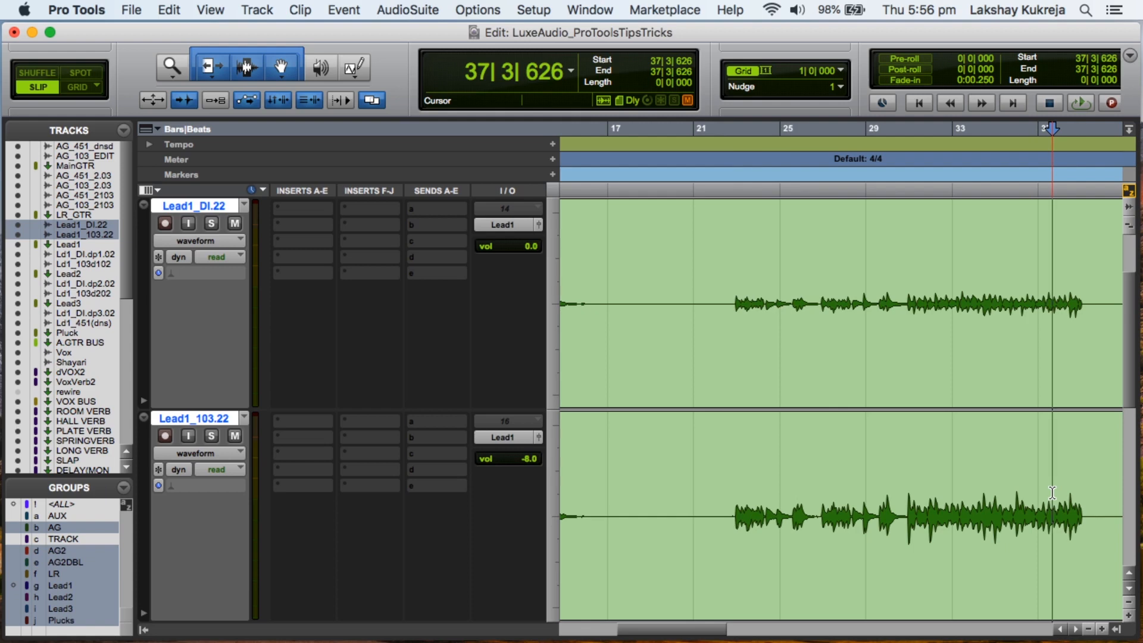
key(super+alt+z)
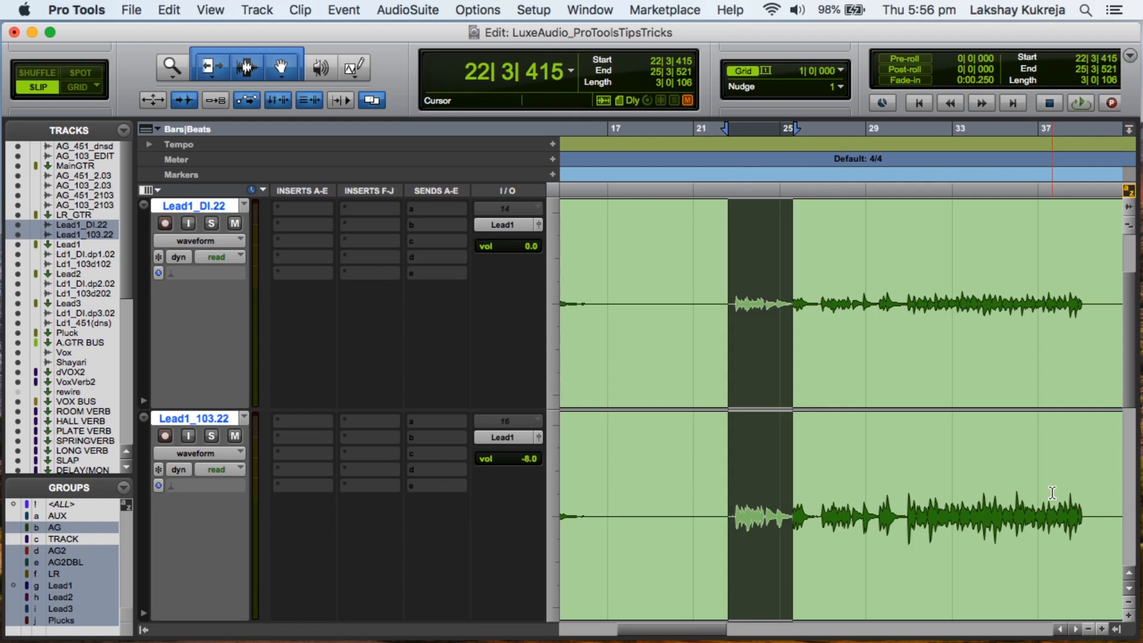
Insert the EQ3 7-Band (mono) plug-in in insert slot J of the MainGTR track and reposition its window.
key(e)
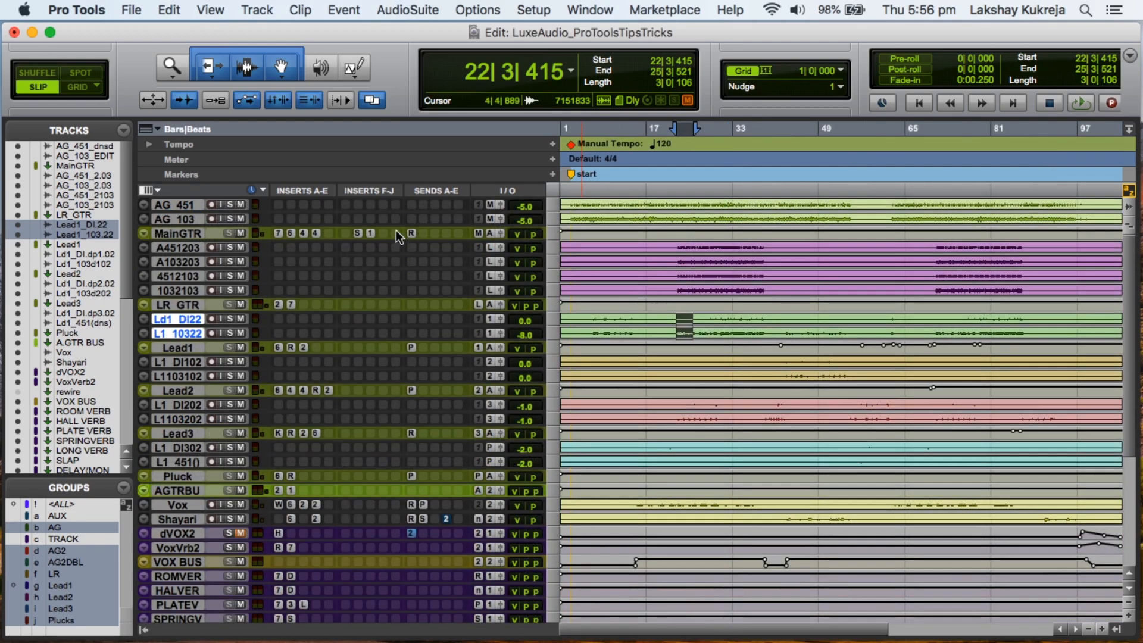
click(396, 232)
mouse_move(395, 235)
mouse_move(641, 49)
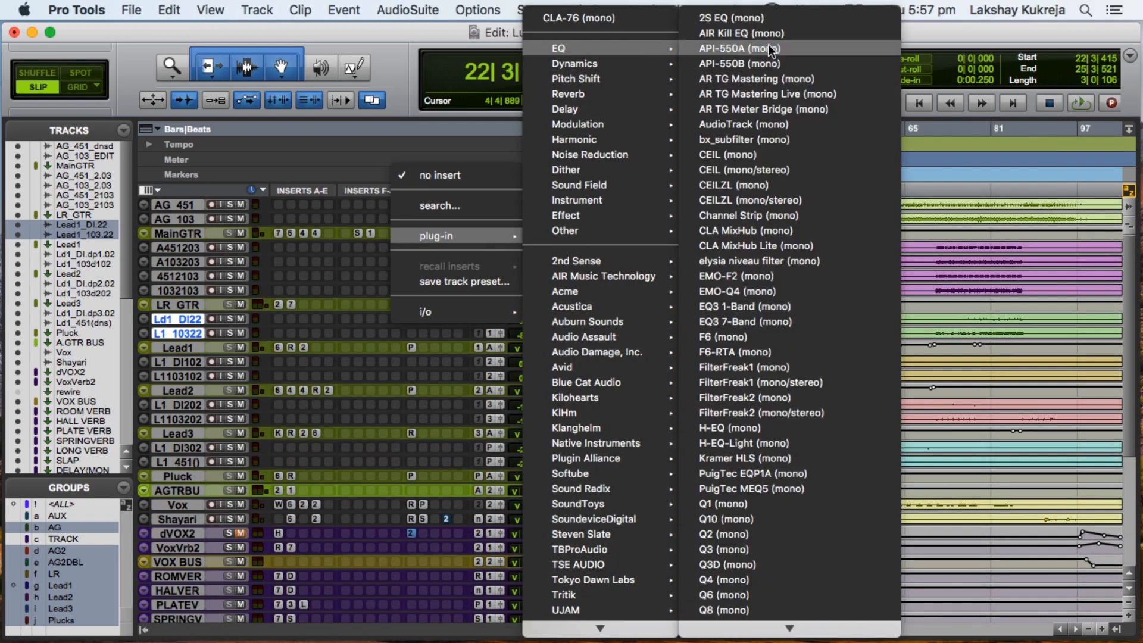
click(770, 323)
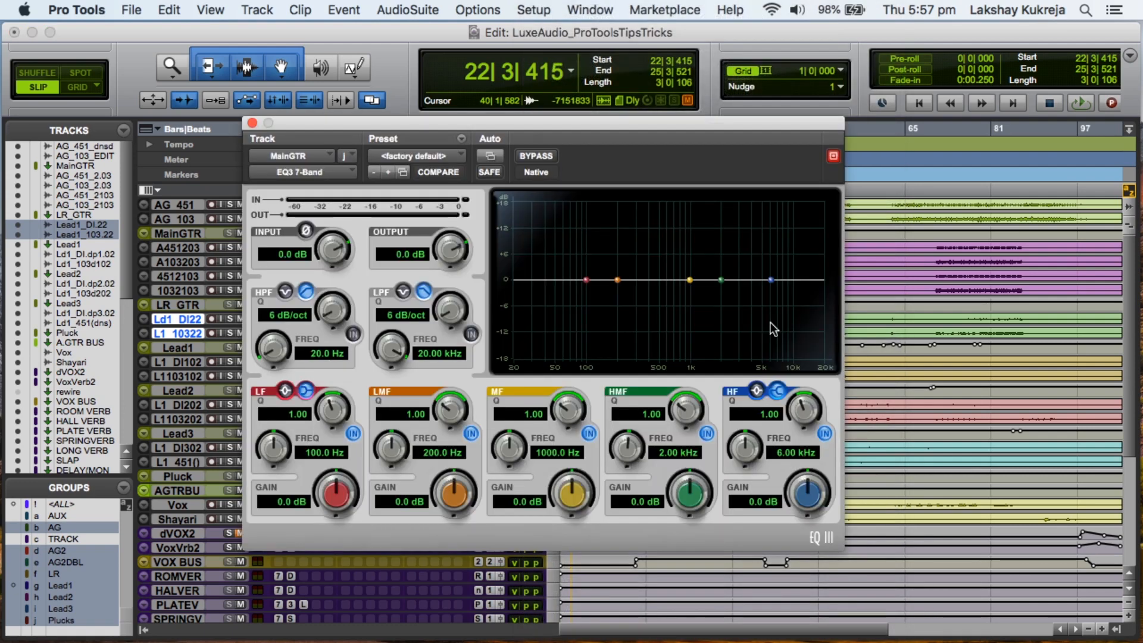
drag(695, 123, 716, 98)
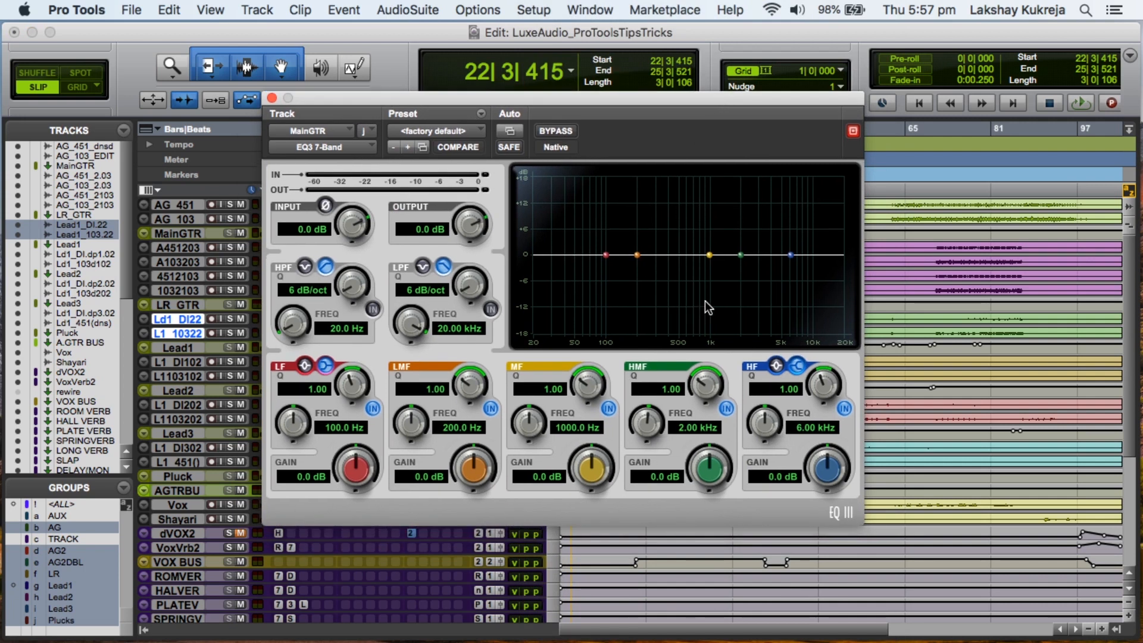
Boost the EQ's MF band to about 18 dB near 1.02 kHz with a Q of 8.07, and flip it from boost to cut.
drag(708, 255, 709, 171)
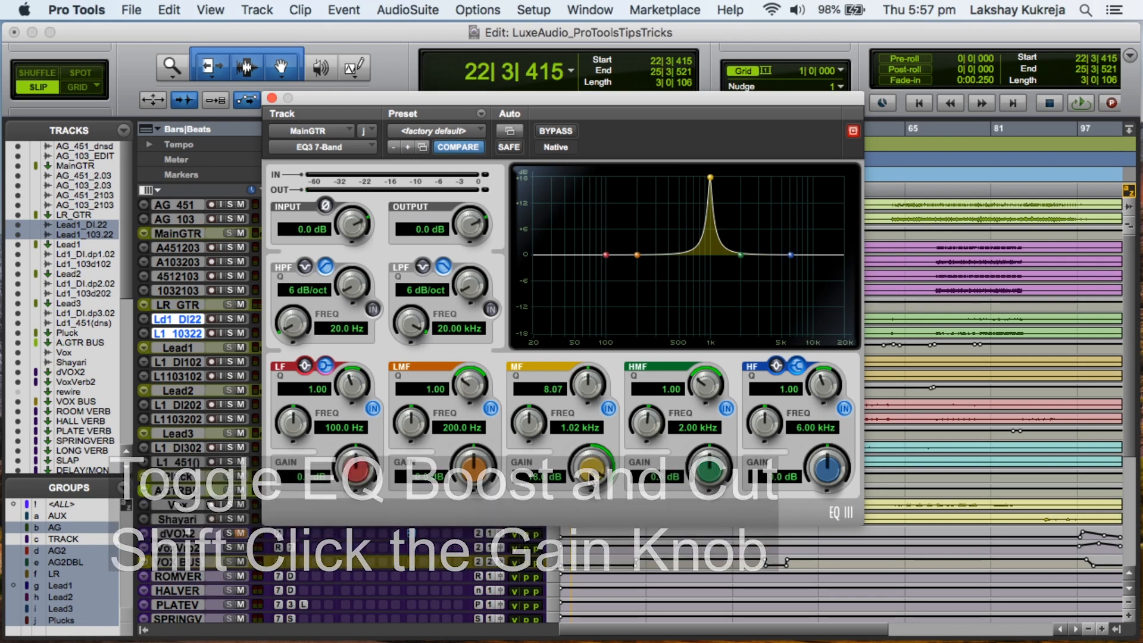
shift+click(591, 476)
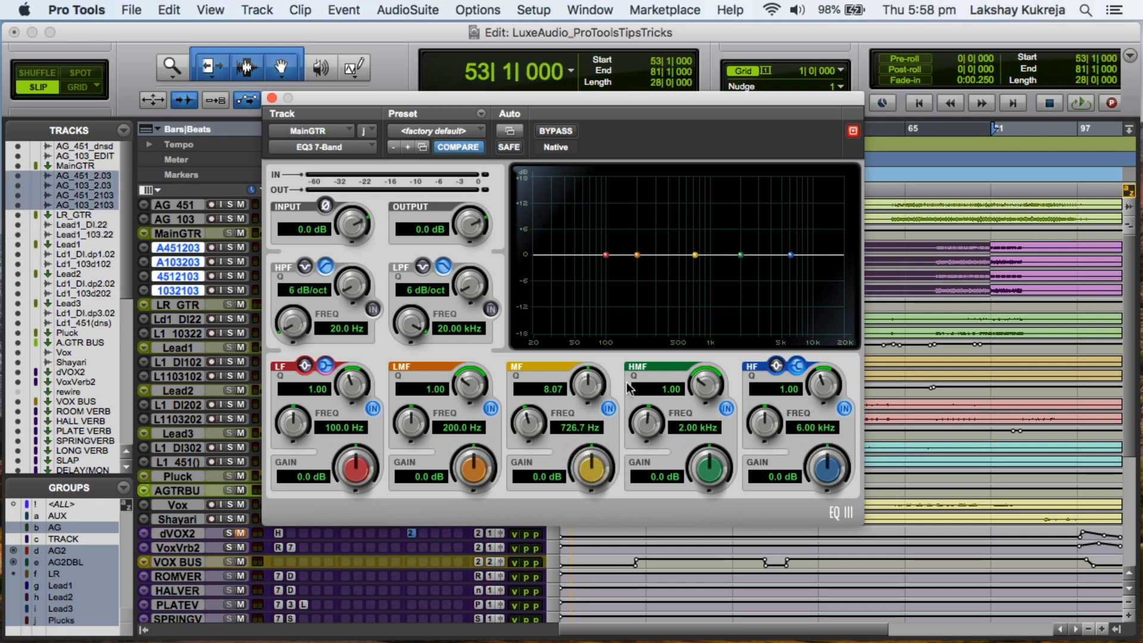
Isolate the EQ's MF band and sweep its frequency.
ctrl+shift+click(591, 466)
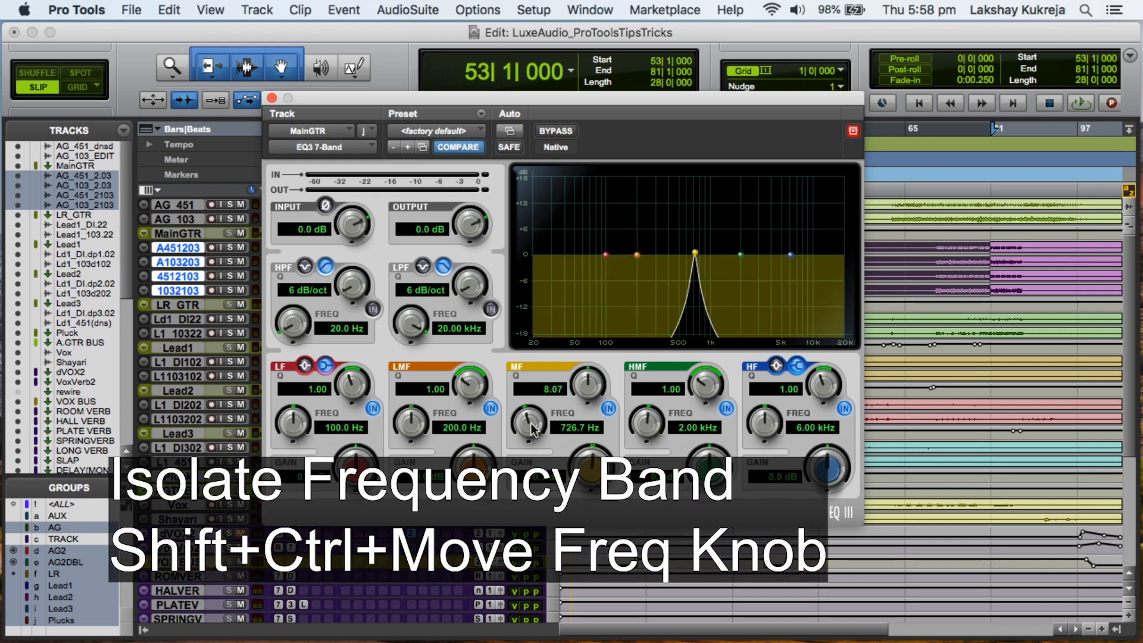
drag(533, 427, 554, 494)
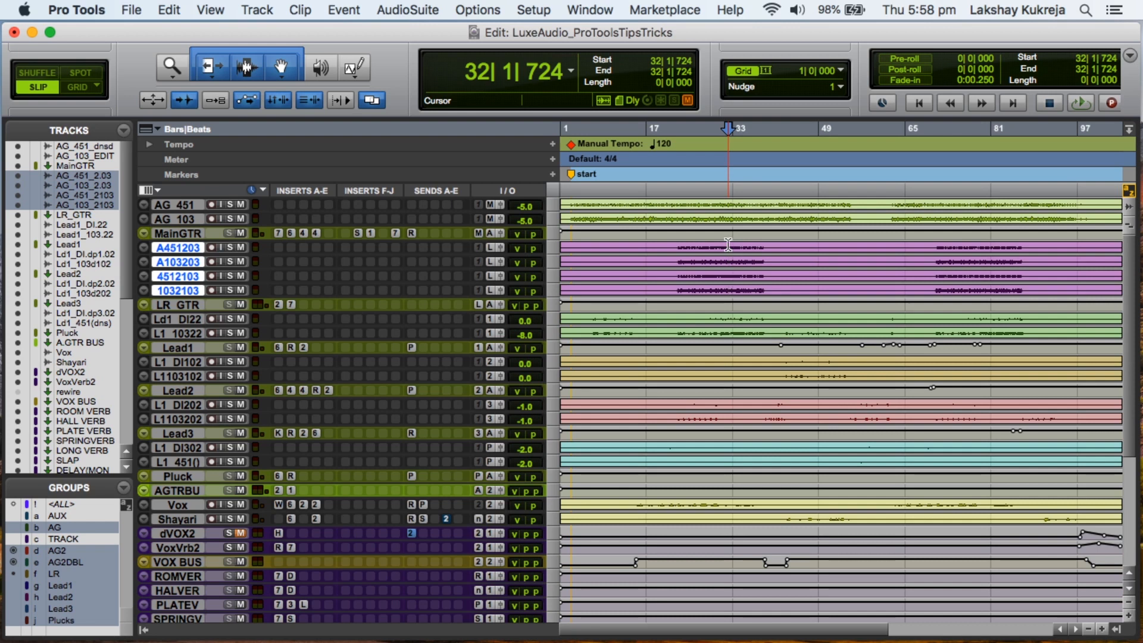
Return the edit cursor to the start of the session at 1|1|000.
key(Return)
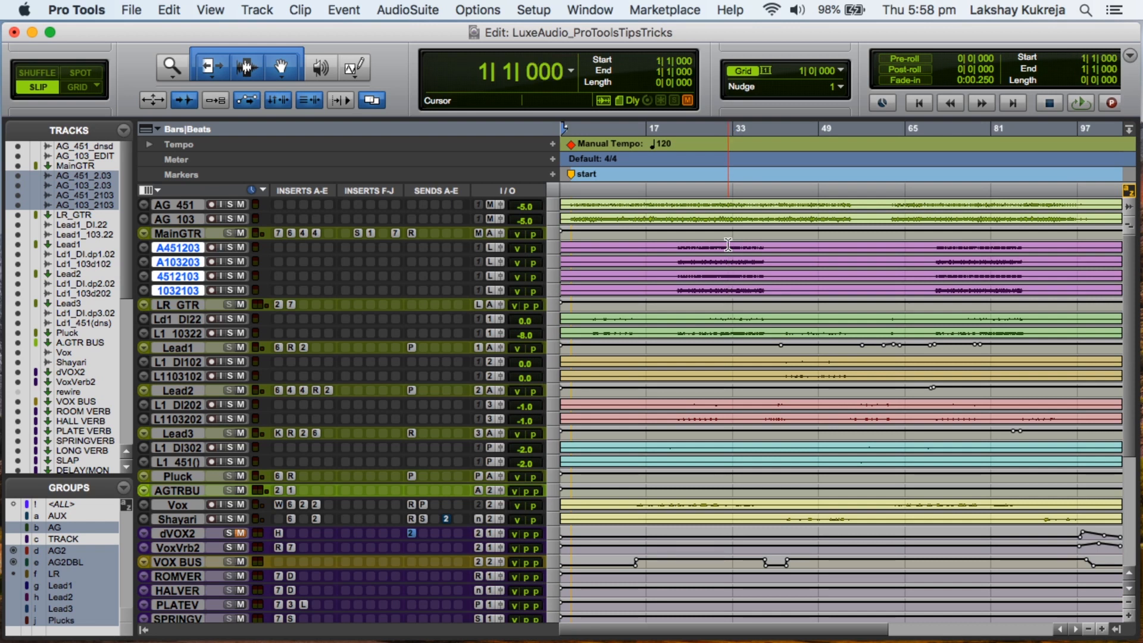